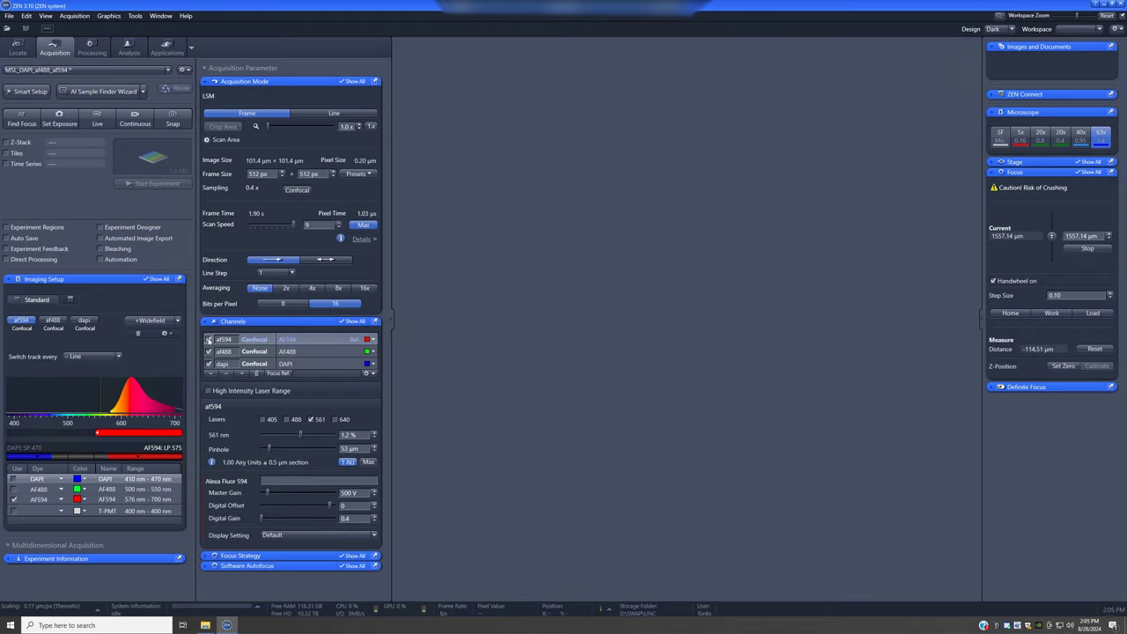
# Step: Compare the af488, dapi and af594 channel settings, then start a live AF594 scan
pyautogui.click(288, 355)
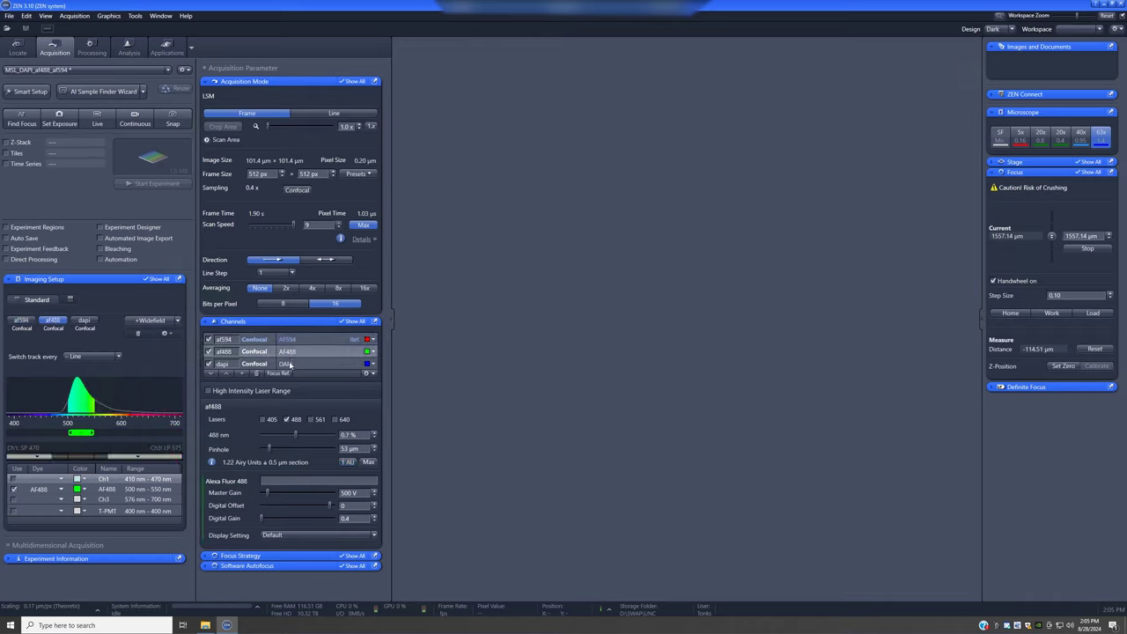
pyautogui.click(289, 363)
pyautogui.click(292, 355)
pyautogui.click(293, 342)
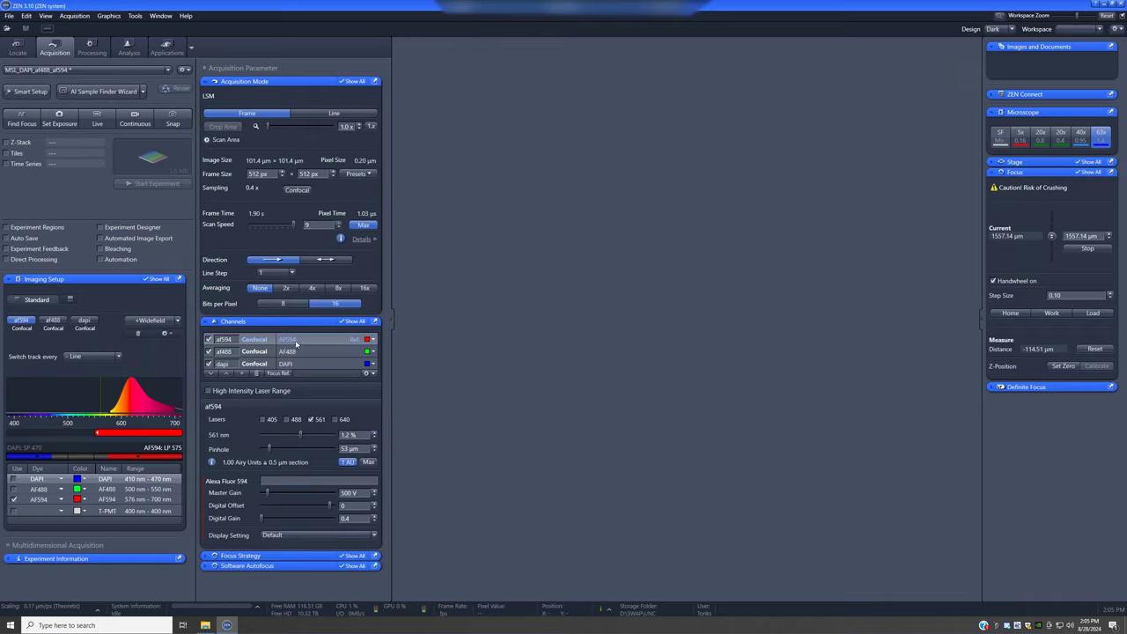
pyautogui.click(97, 117)
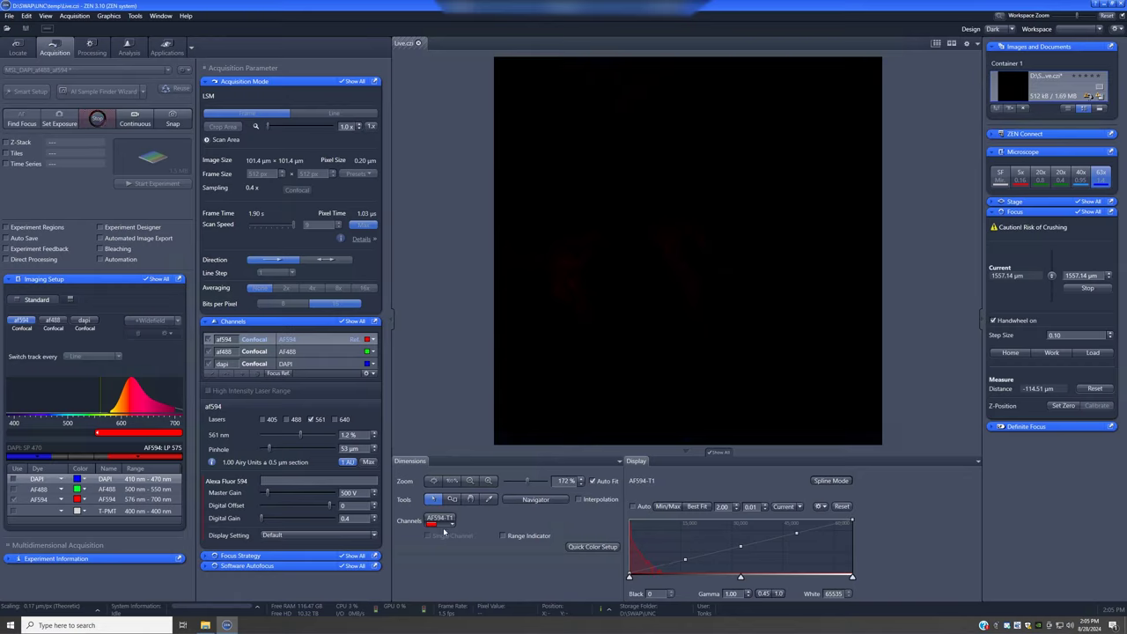
# Step: Turn on the Range Indicator for the live AF594 image
pyautogui.click(503, 535)
# Step: Compare Best Fit and Min/Max display ranges, then lower the AF594 white point to 6250
pyautogui.click(700, 508)
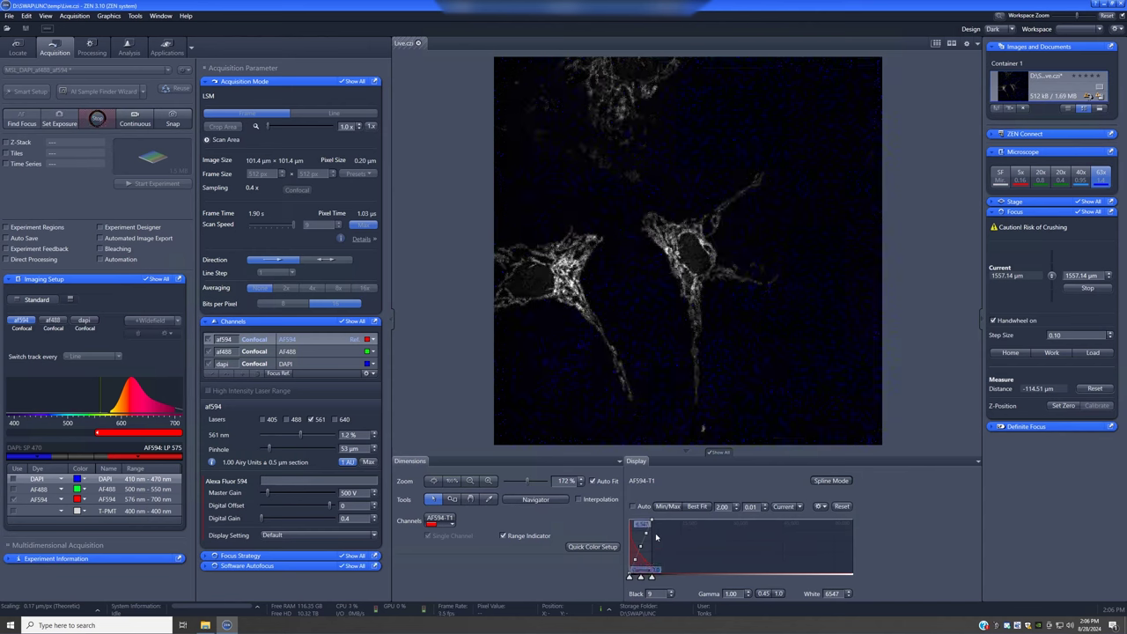
pyautogui.click(668, 508)
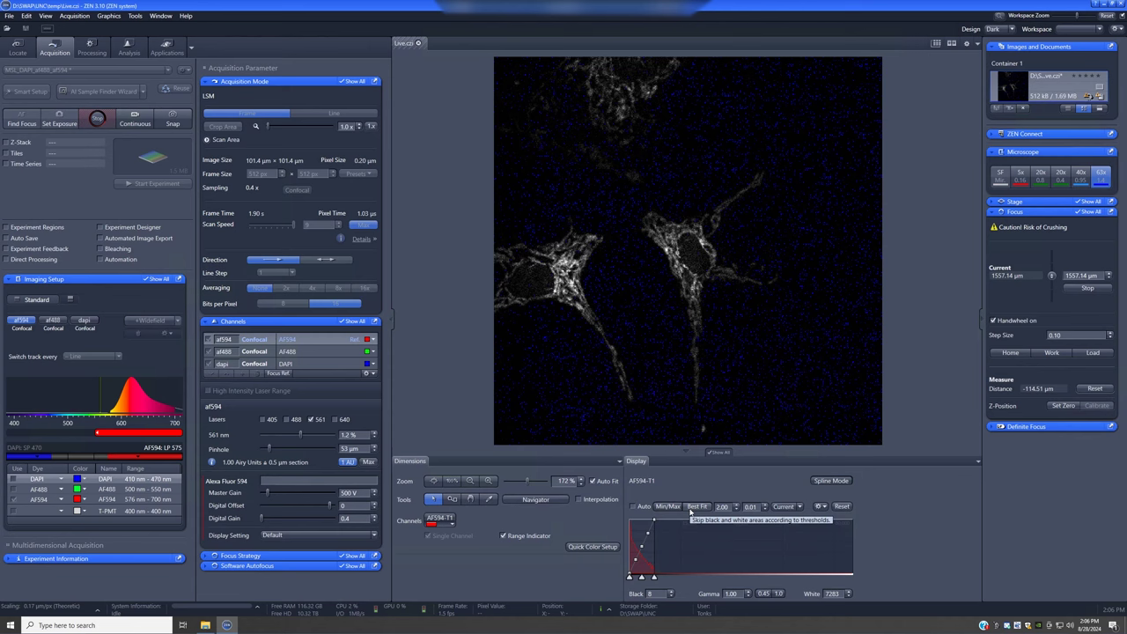
pyautogui.click(696, 508)
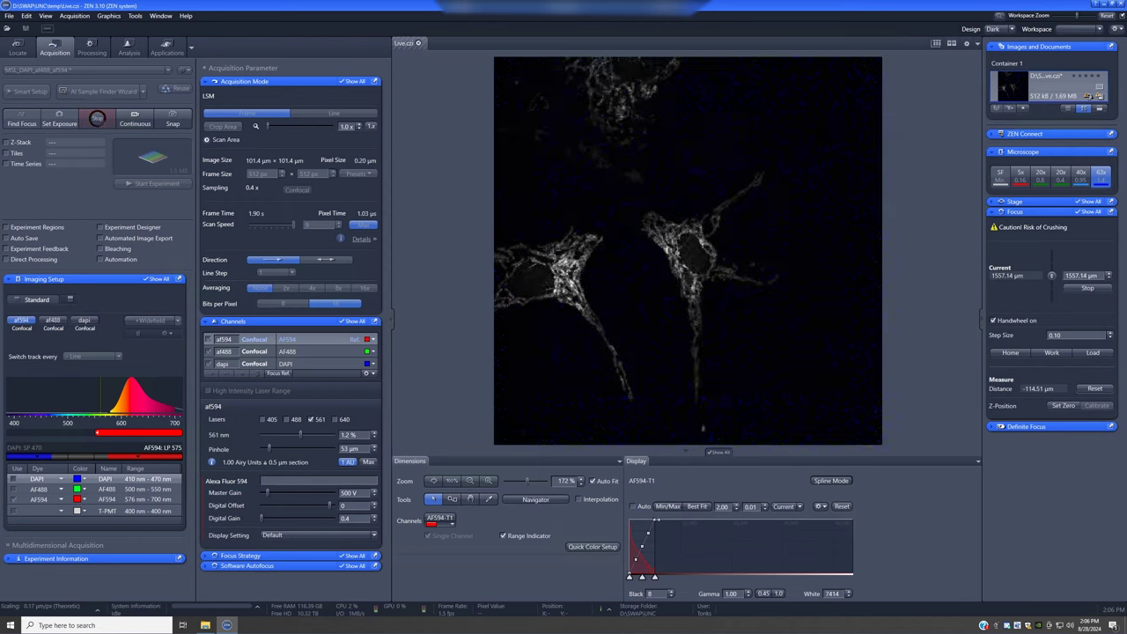
pyautogui.moveTo(654, 522)
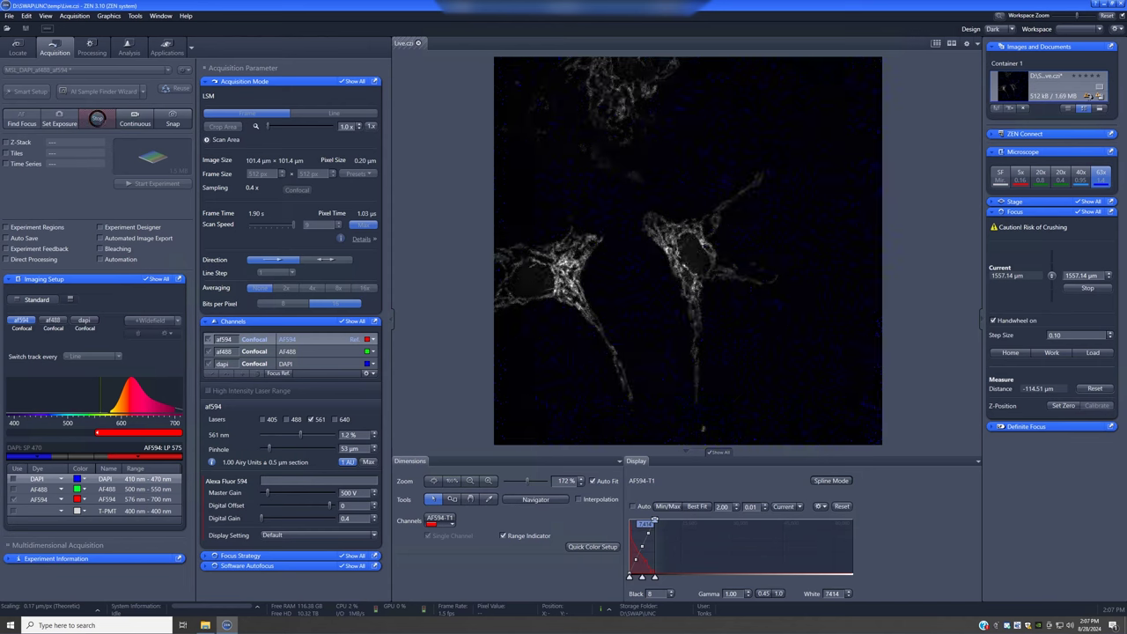
pyautogui.moveTo(654, 522)
pyautogui.mouseDown()
pyautogui.moveTo(633, 521)
pyautogui.moveTo(649, 522)
pyautogui.mouseUp()
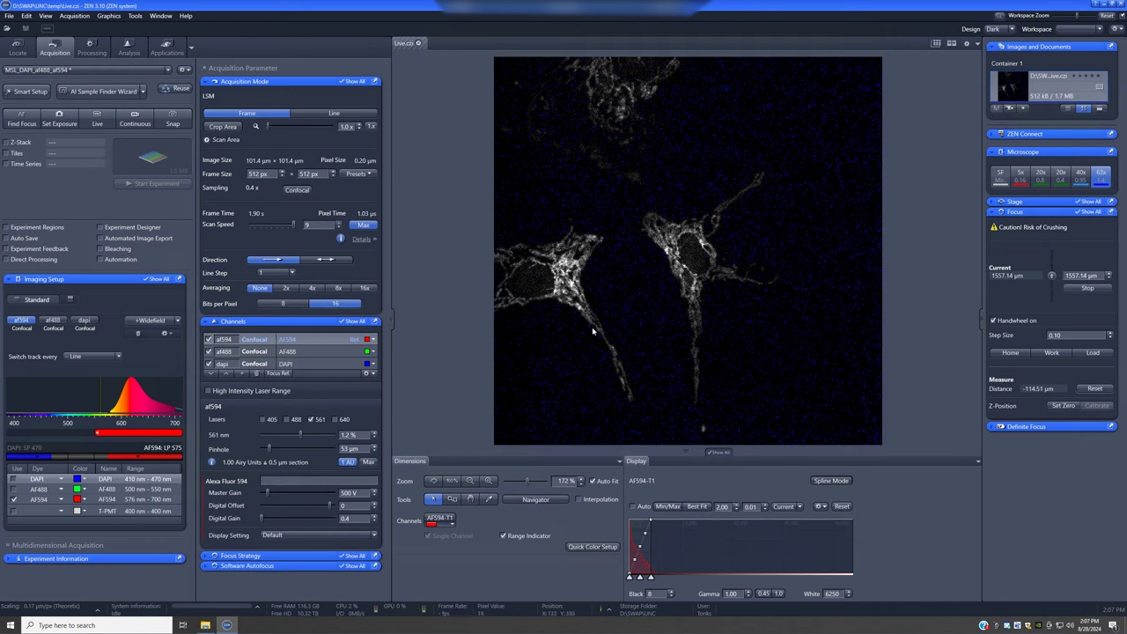
pyautogui.scroll(5, 568, 296)
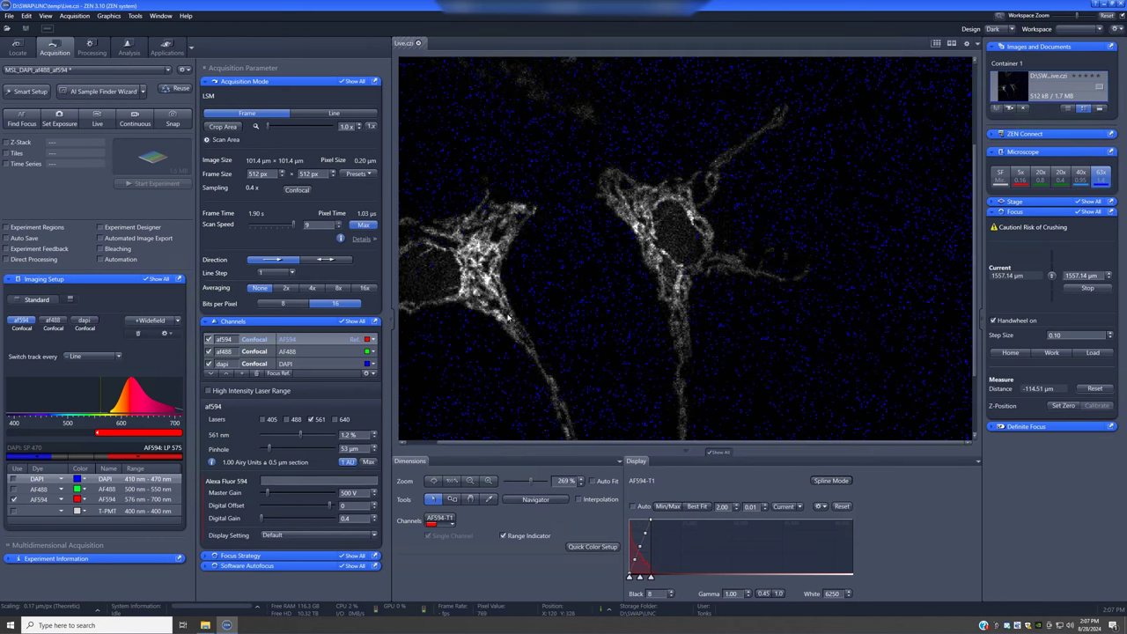
pyautogui.scroll(6, 465, 293)
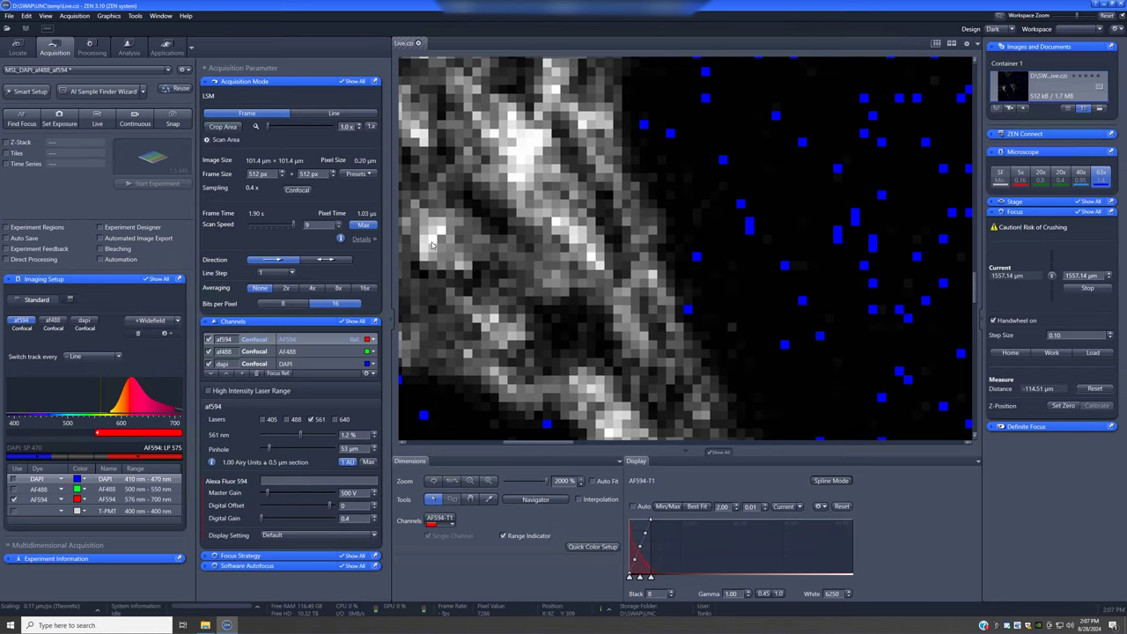
pyautogui.scroll(-8, 528, 269)
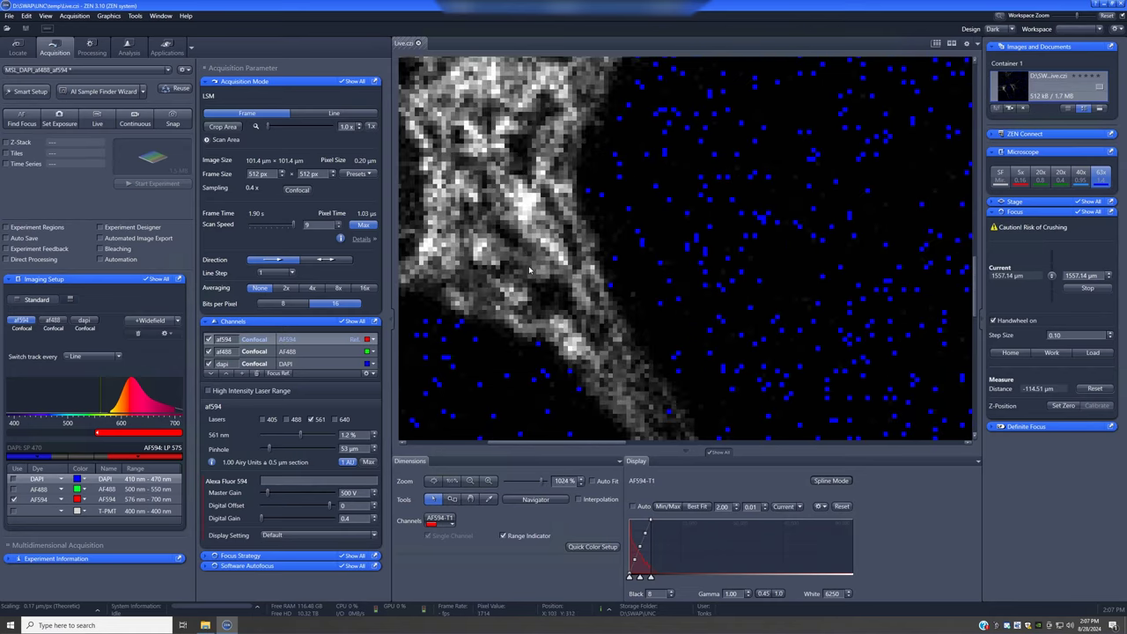
pyautogui.scroll(-2, 529, 273)
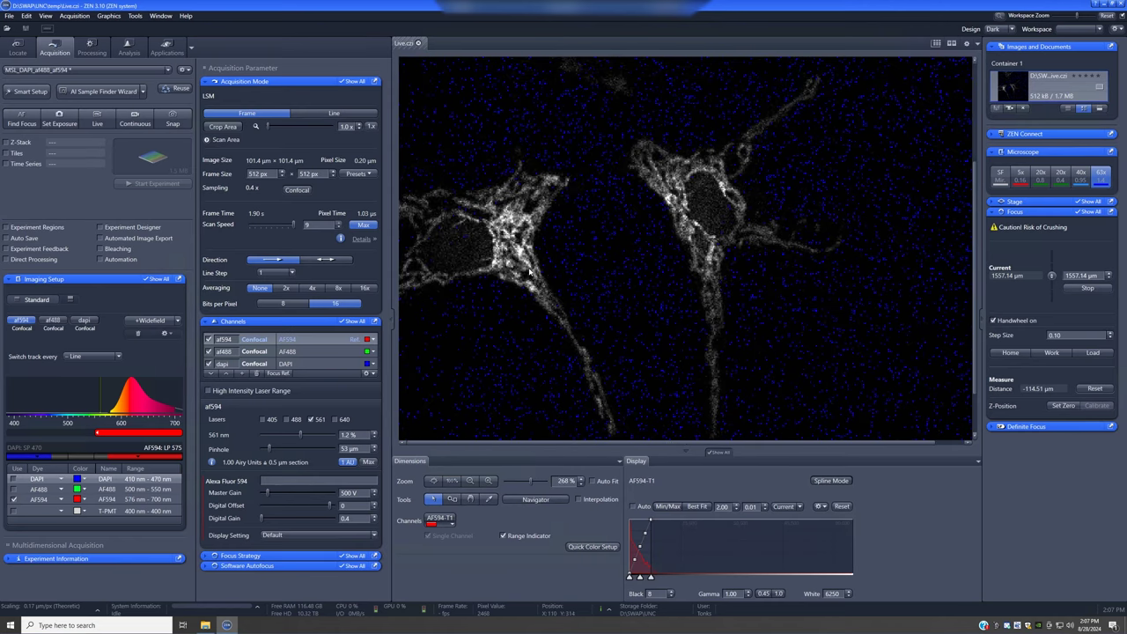
pyautogui.scroll(-1, 529, 273)
pyautogui.scroll(-1, 586, 363)
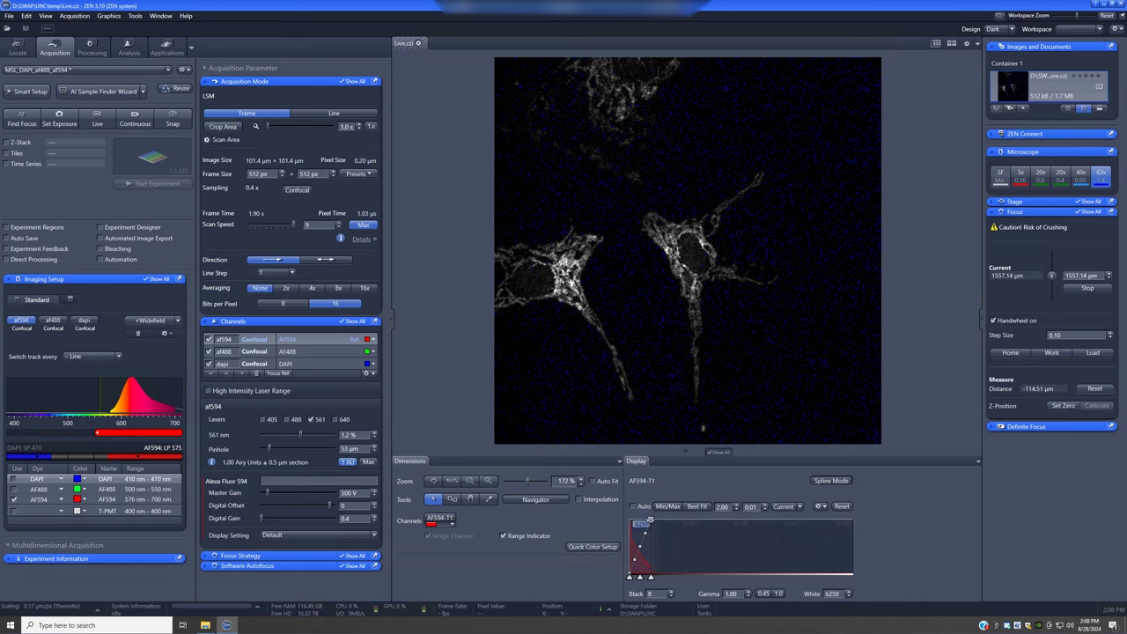
pyautogui.moveTo(652, 521)
pyautogui.mouseDown()
pyautogui.moveTo(696, 521)
pyautogui.moveTo(645, 528)
pyautogui.mouseUp()
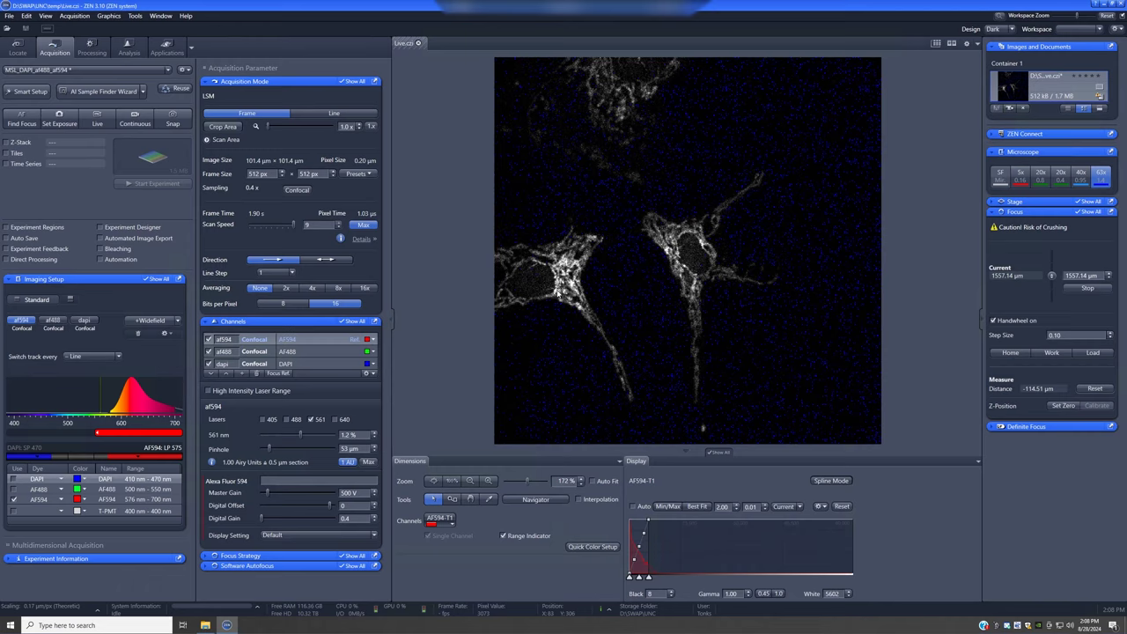
# Step: Restart live scanning with the range indicator, raise af594 digital gain, and reset the display to full scale
pyautogui.click(104, 120)
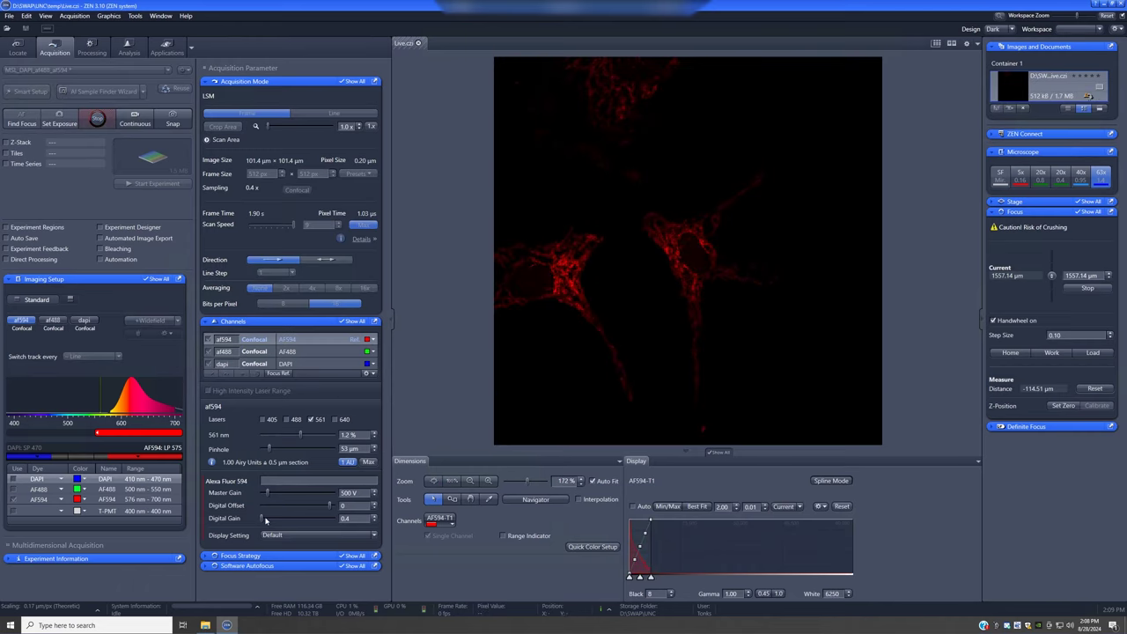
pyautogui.click(503, 536)
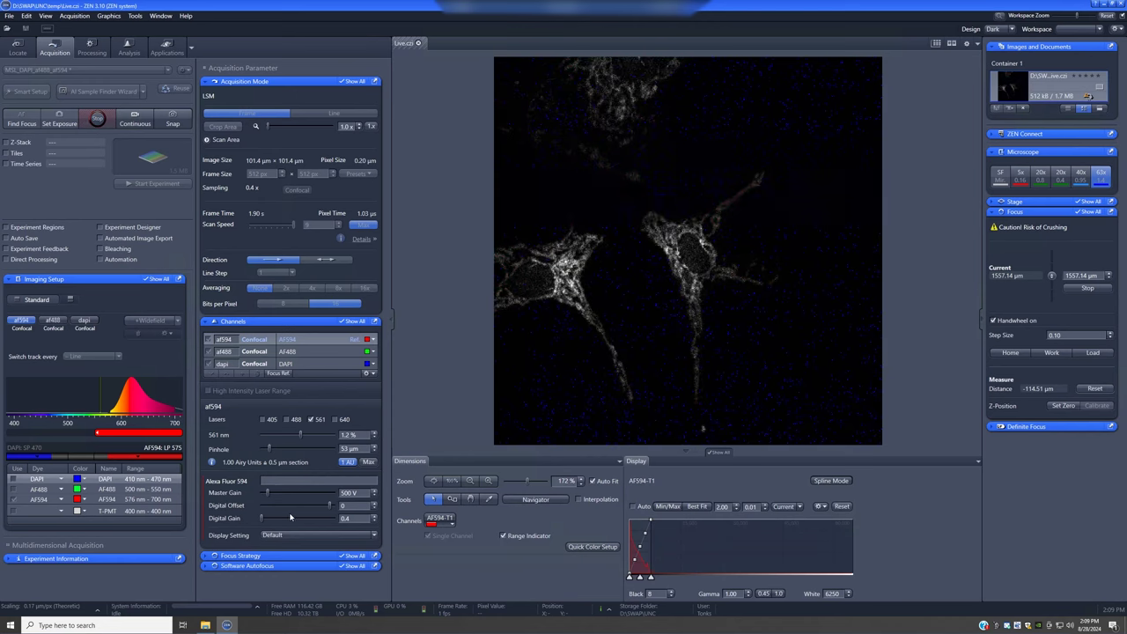
pyautogui.moveTo(263, 518); pyautogui.dragTo(287, 519)
pyautogui.click(842, 508)
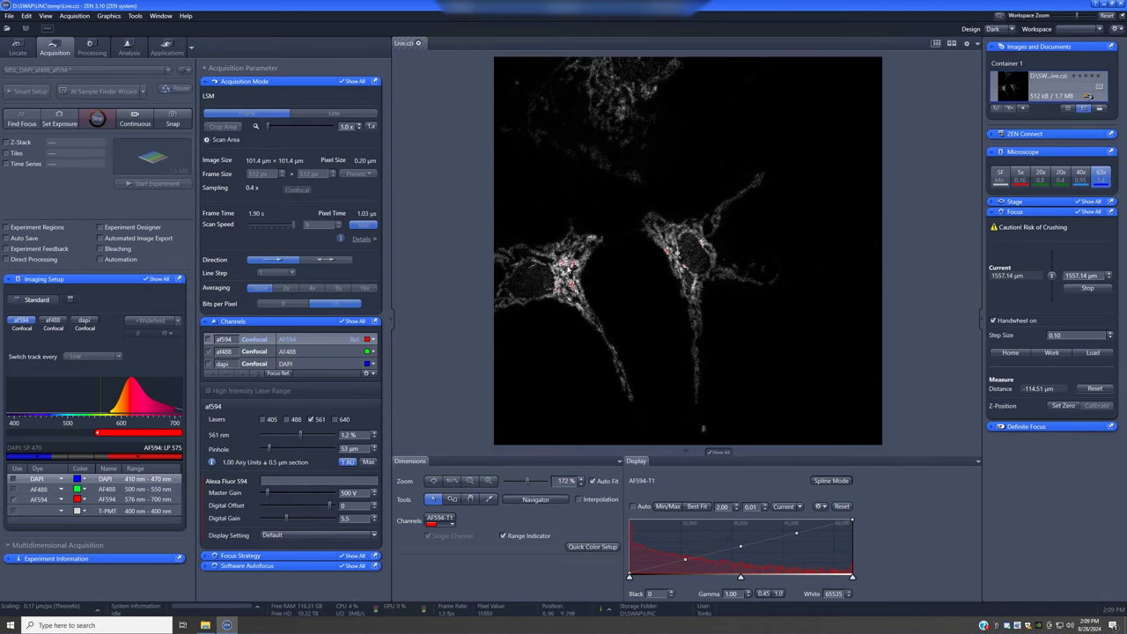
# Step: Set the af594 digital gain to 0.4 and best-fit the display to 9–4727
pyautogui.scroll(5, 574, 295)
pyautogui.scroll(3, 486, 279)
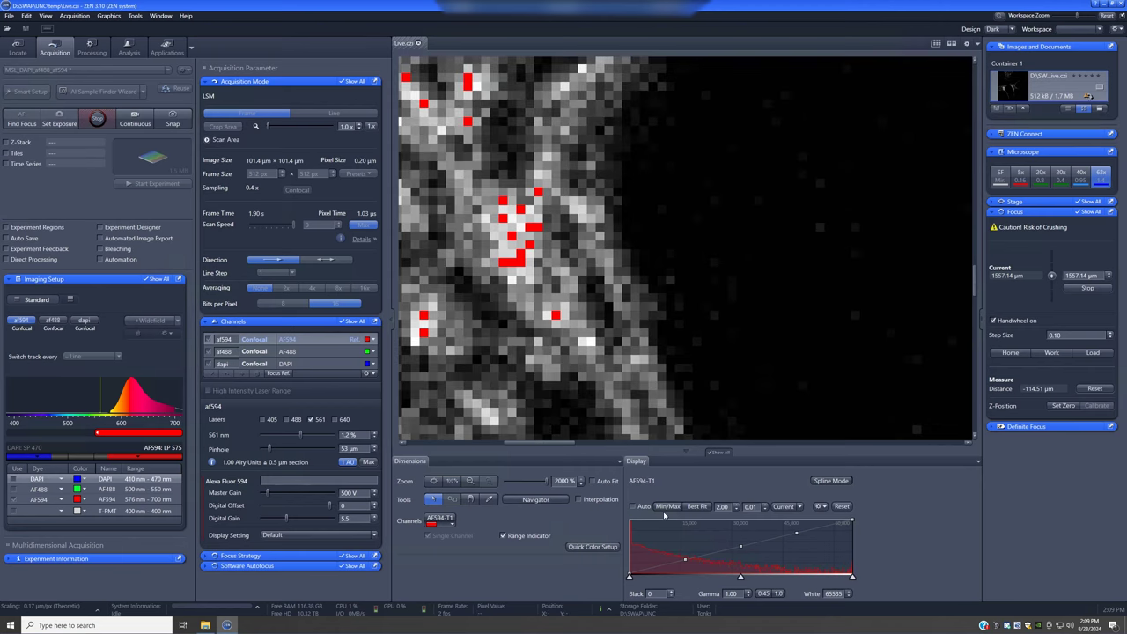
pyautogui.scroll(-10, 594, 330)
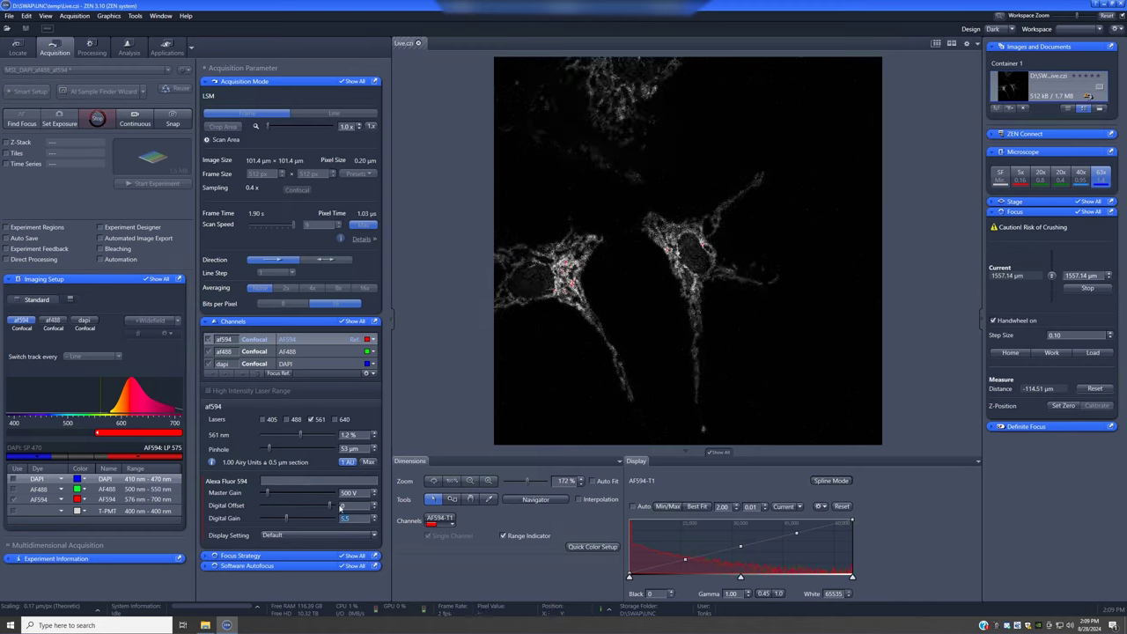
pyautogui.write('0.4')
pyautogui.press('Return')
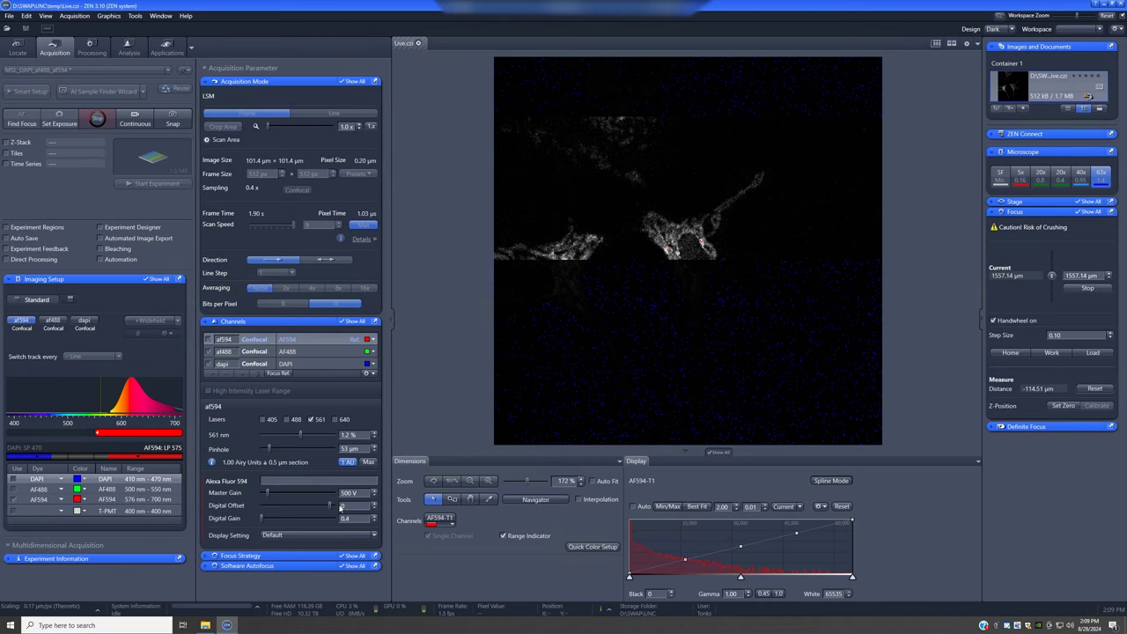
pyautogui.click(705, 508)
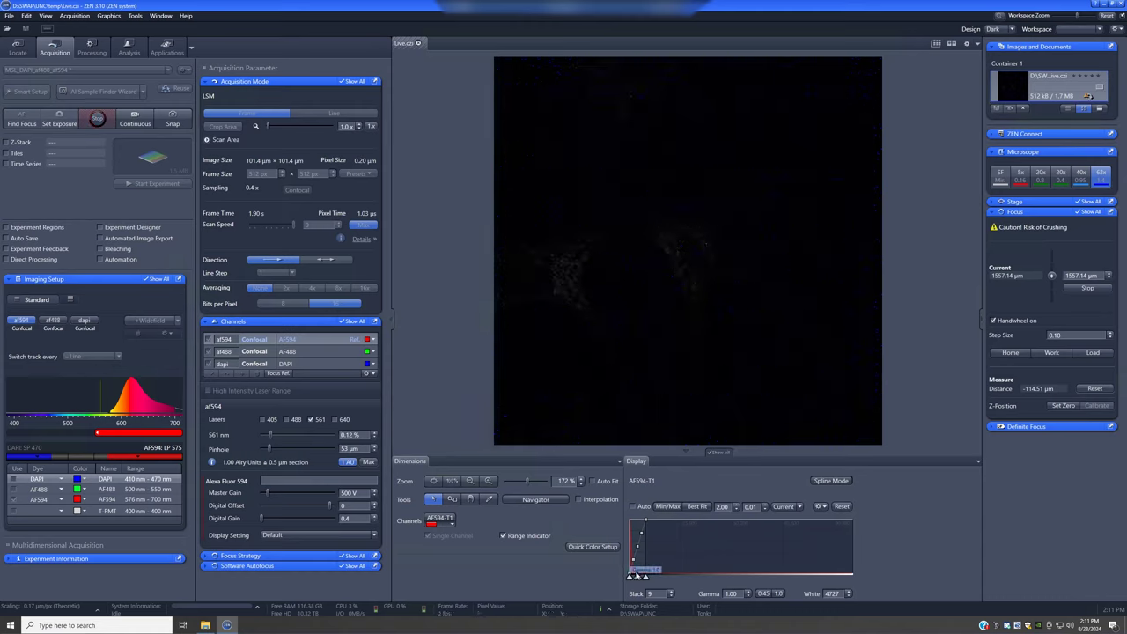
# Step: Best-fit the display and set the 561 nm laser power to 0.24 %
pyautogui.click(697, 507)
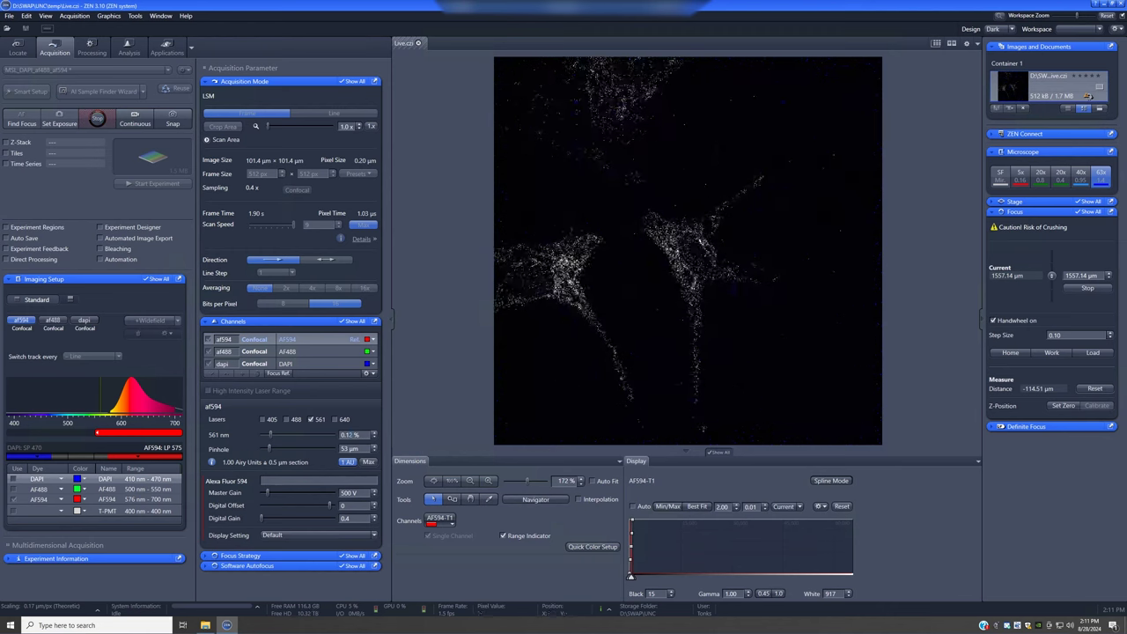
pyautogui.write('0.24')
pyautogui.press('Return')
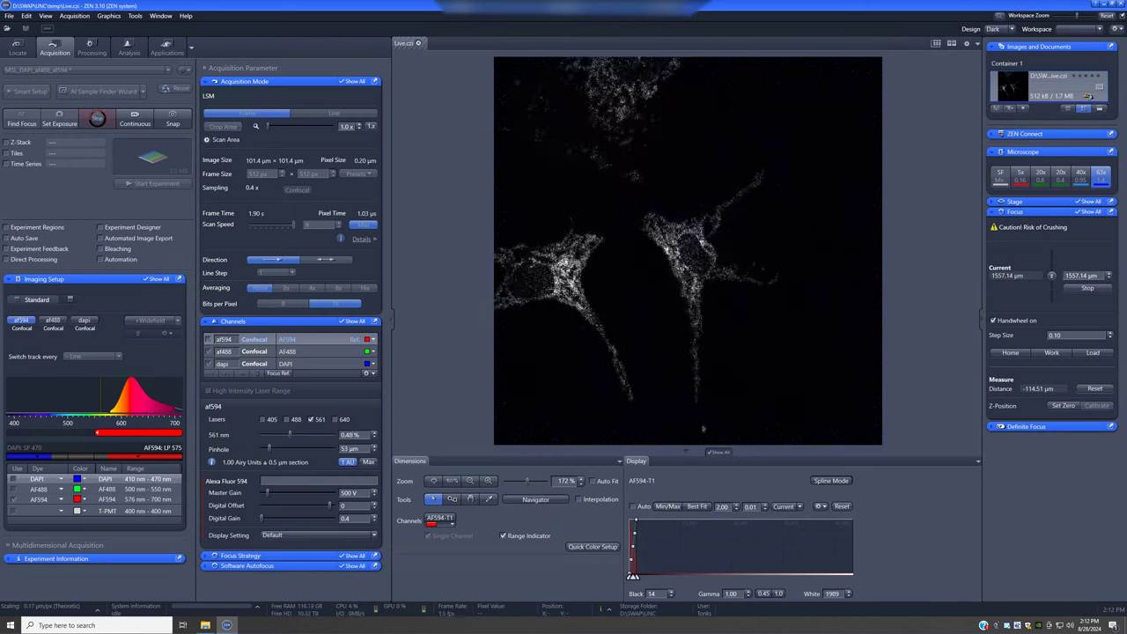
# Step: Set the 561 nm laser power to 1.0 % and refit the display range
pyautogui.doubleClick(351, 435)
pyautogui.write('1')
pyautogui.press('Return')
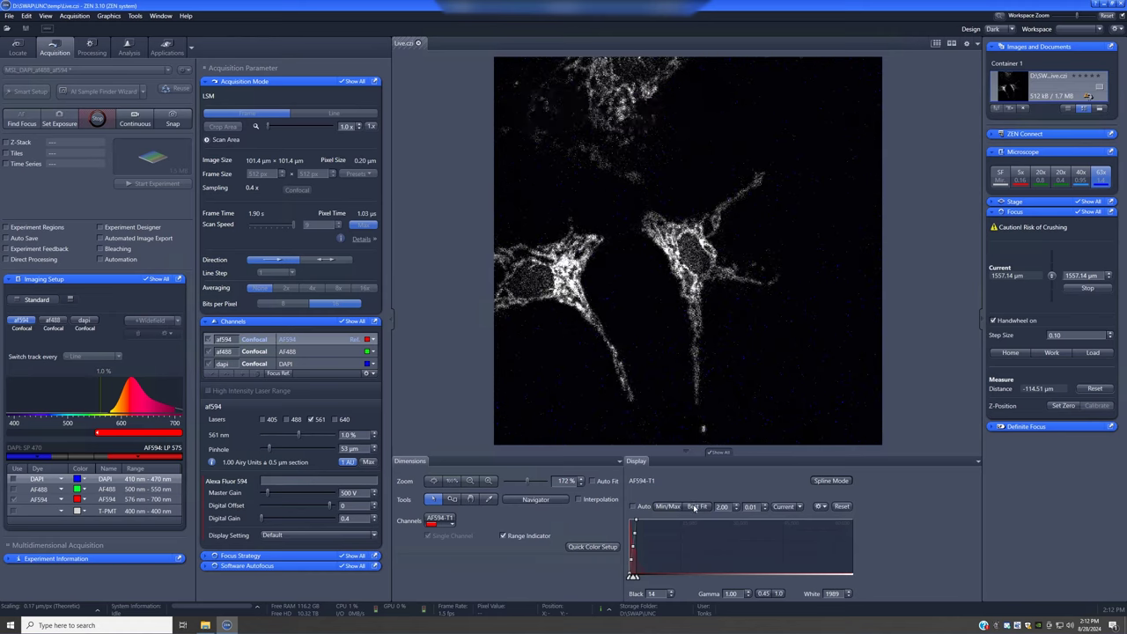
pyautogui.click(668, 506)
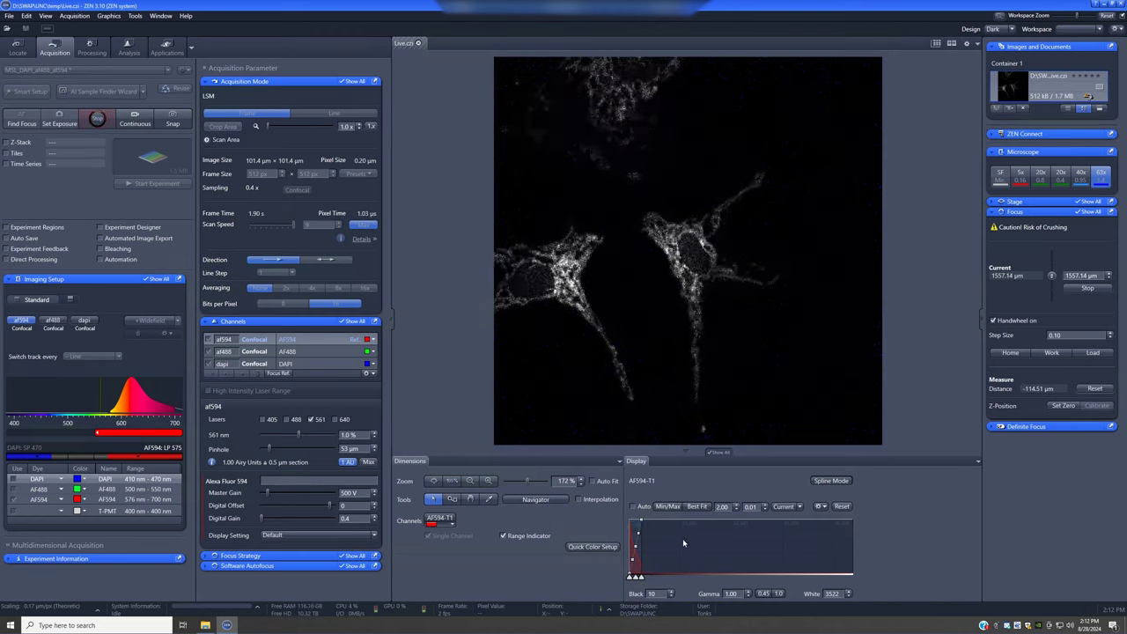
# Step: Raise the 561 nm laser to 2.0 % then 4.0 %, widening the white point to avoid saturation
pyautogui.doubleClick(349, 435)
pyautogui.write('2')
pyautogui.press('Return')
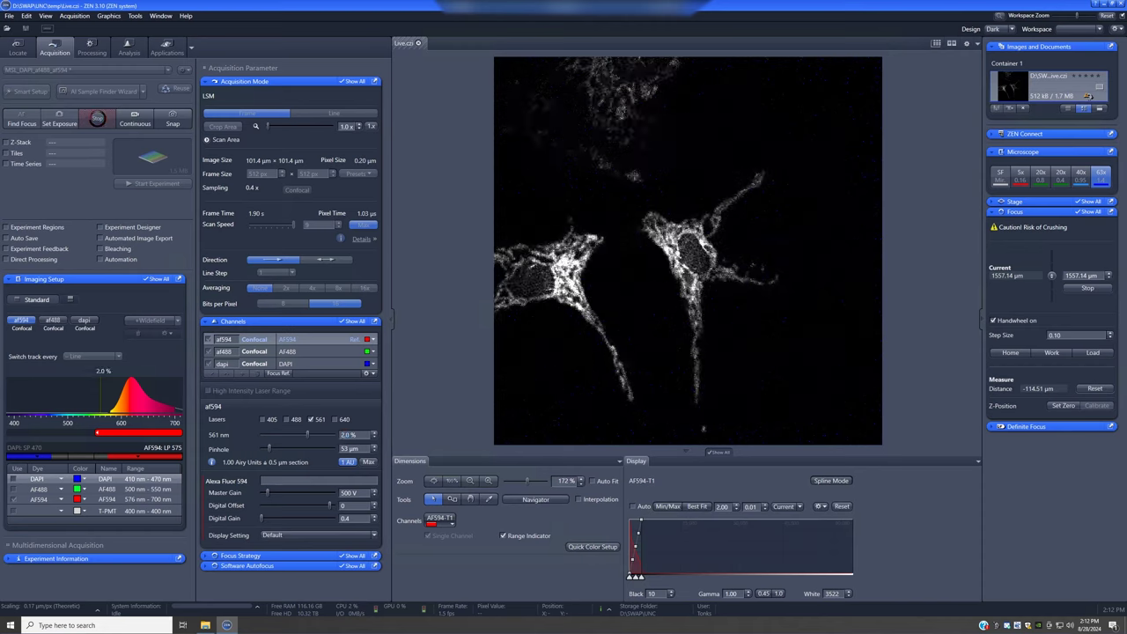
pyautogui.moveTo(640, 577); pyautogui.dragTo(653, 577)
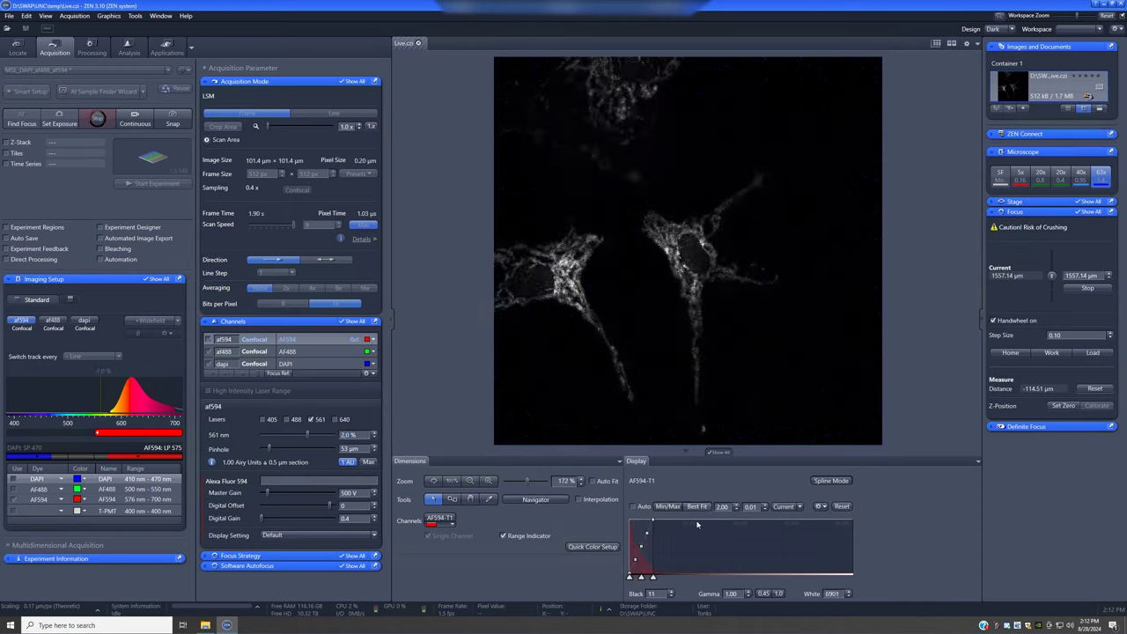
pyautogui.moveTo(640, 574)
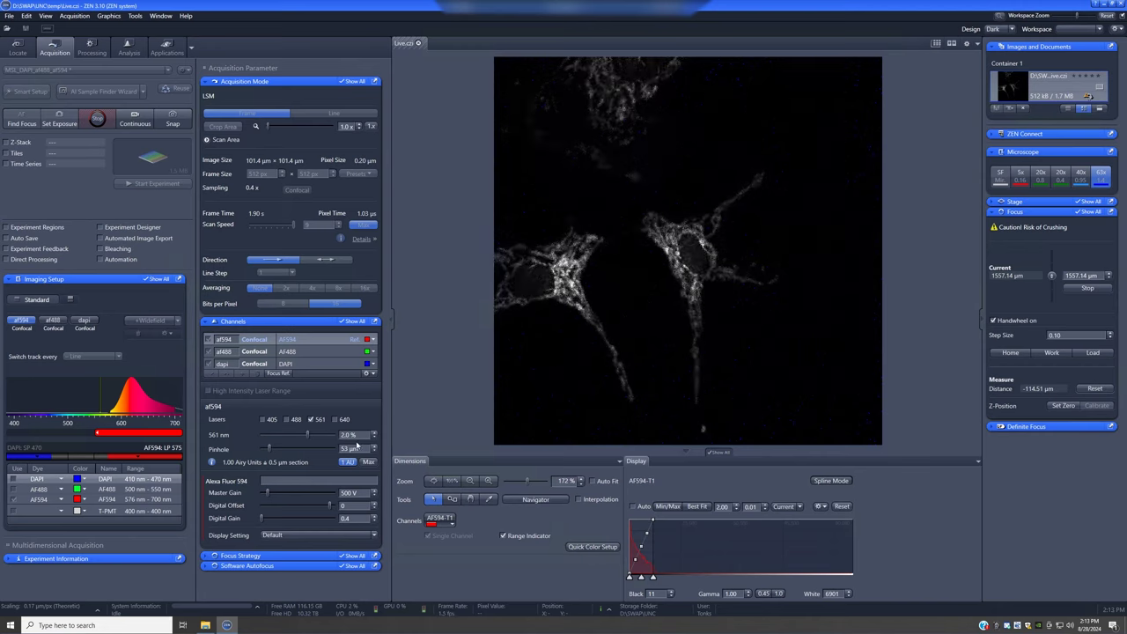
pyautogui.moveTo(307, 435); pyautogui.dragTo(324, 435)
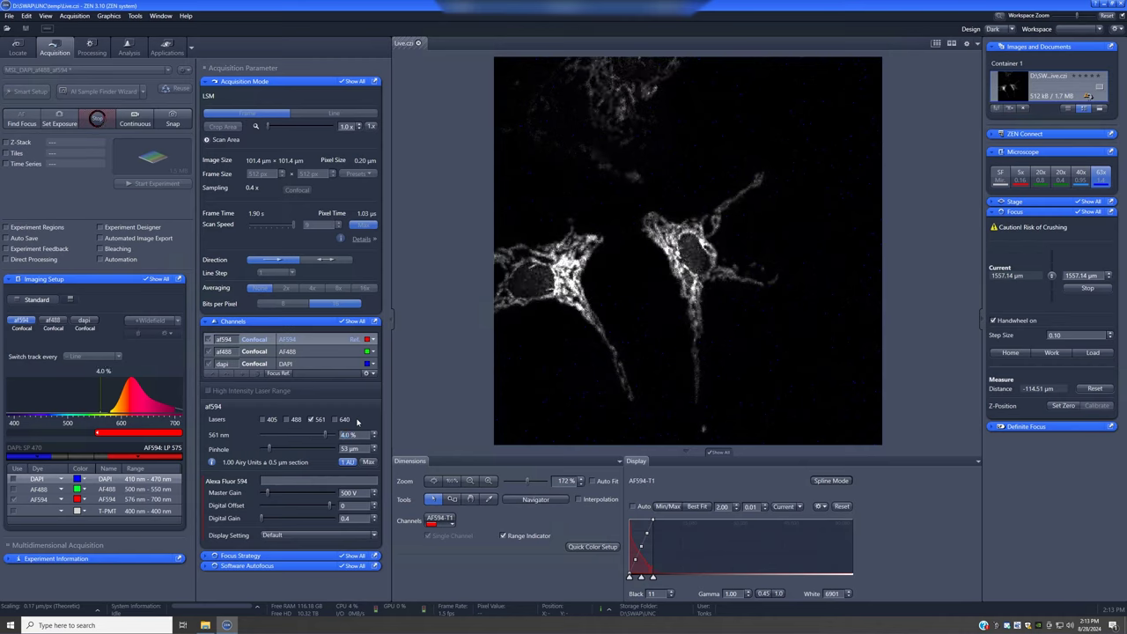
pyautogui.moveTo(653, 575); pyautogui.dragTo(677, 576)
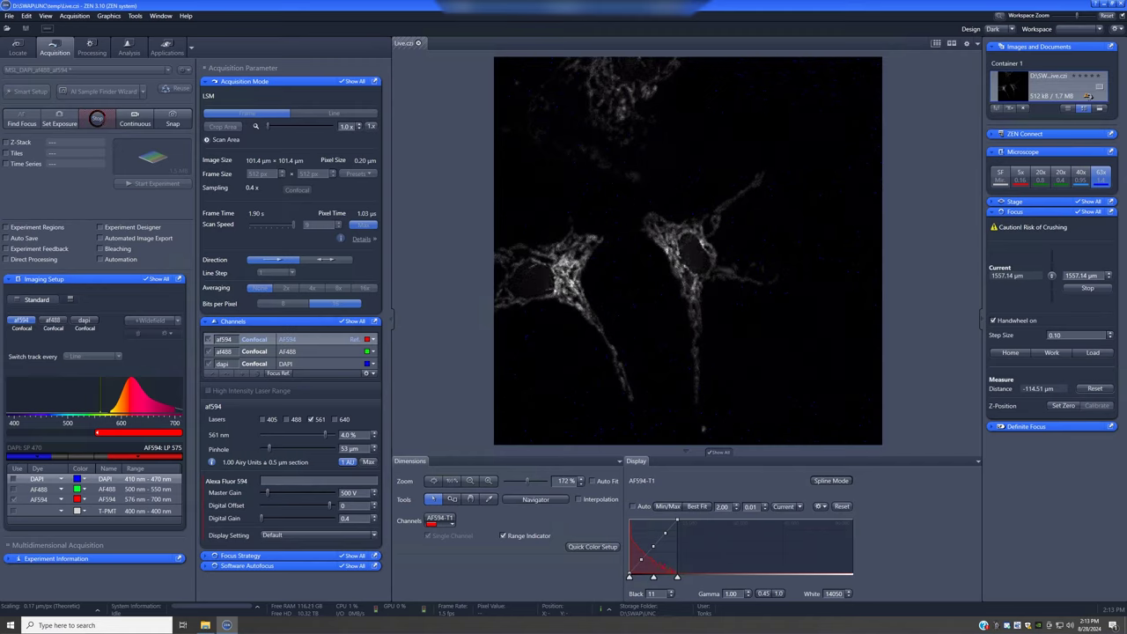
# Step: Set the 561 nm laser to 8 %, enable High Intensity Laser Range, and resume live scanning
pyautogui.write('8')
pyautogui.click(110, 124)
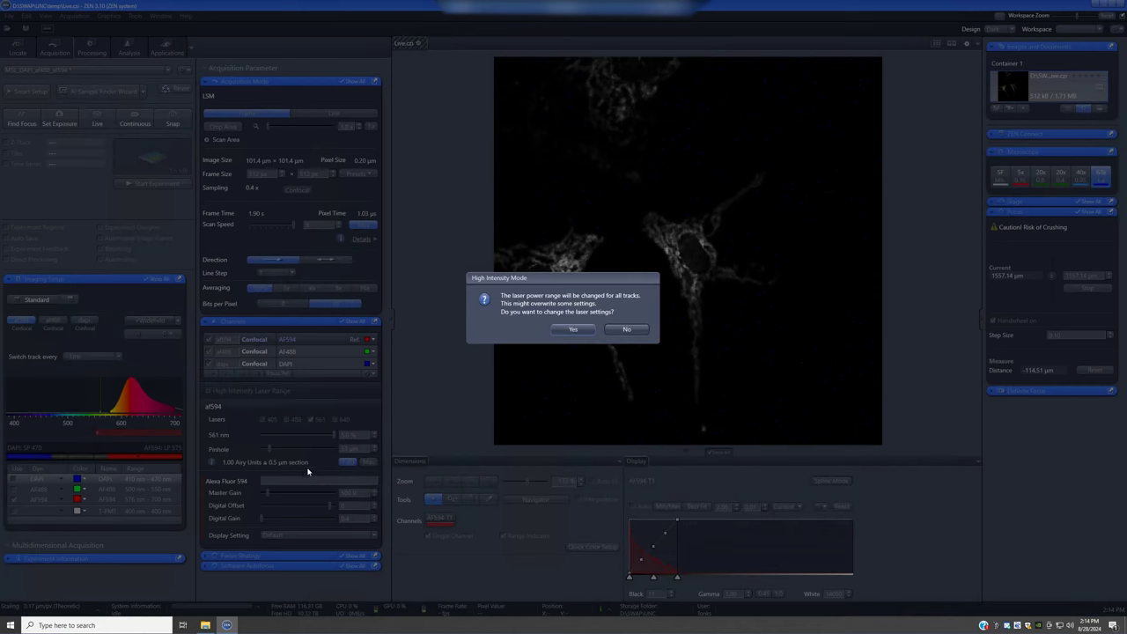
pyautogui.click(574, 328)
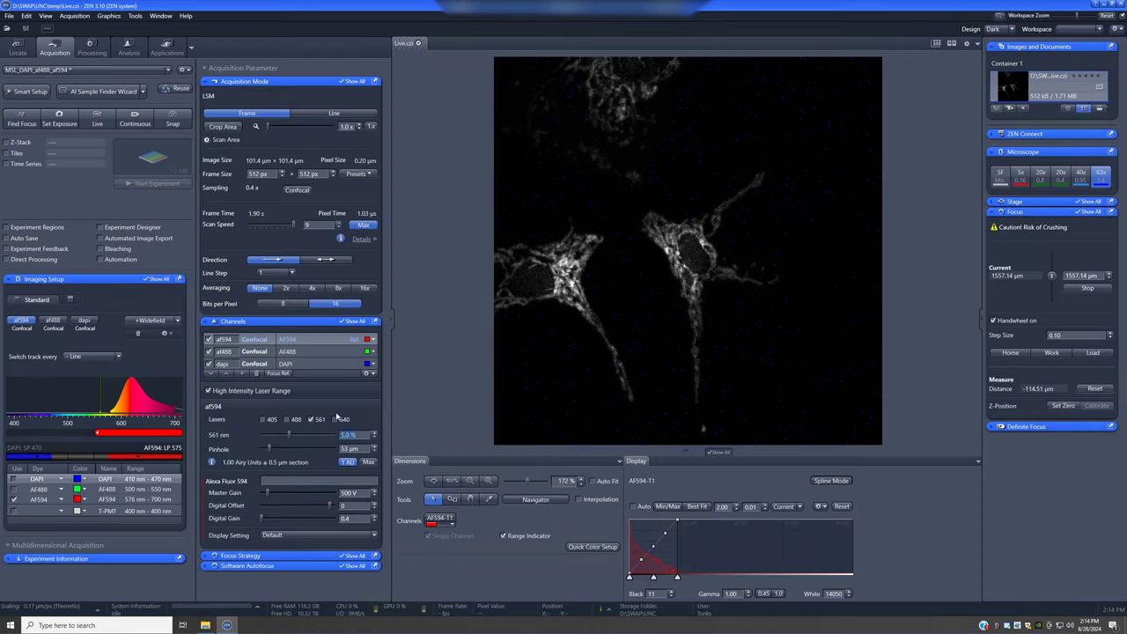
pyautogui.click(97, 121)
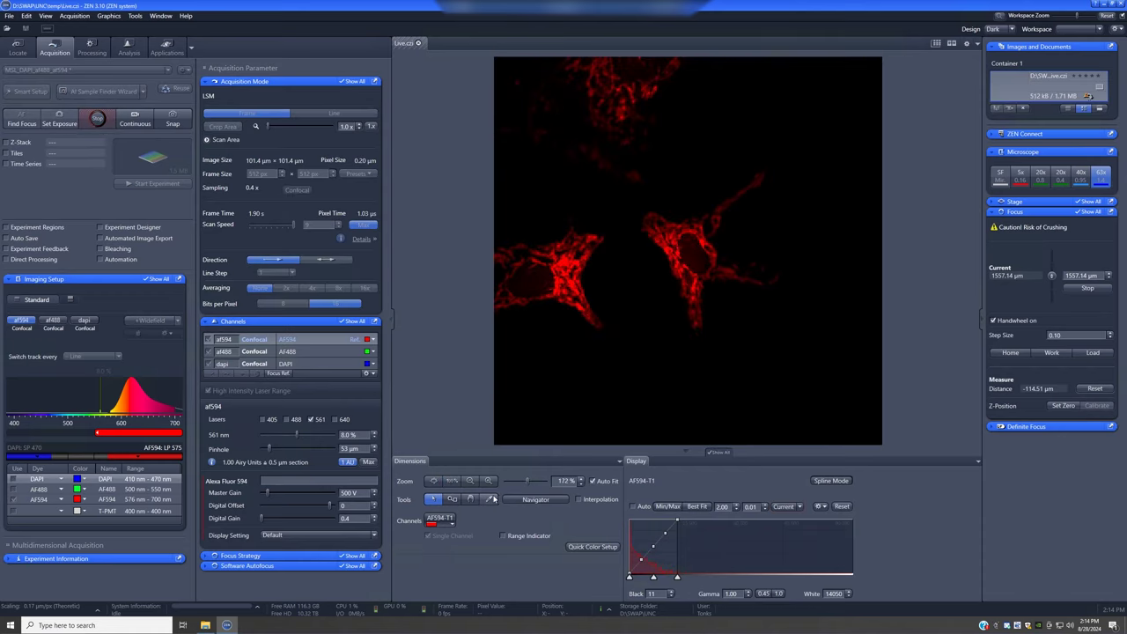
# Step: Raise the AF594 white point to 24813, check saturation with the range indicator, and stop live
pyautogui.moveTo(677, 577); pyautogui.dragTo(713, 578)
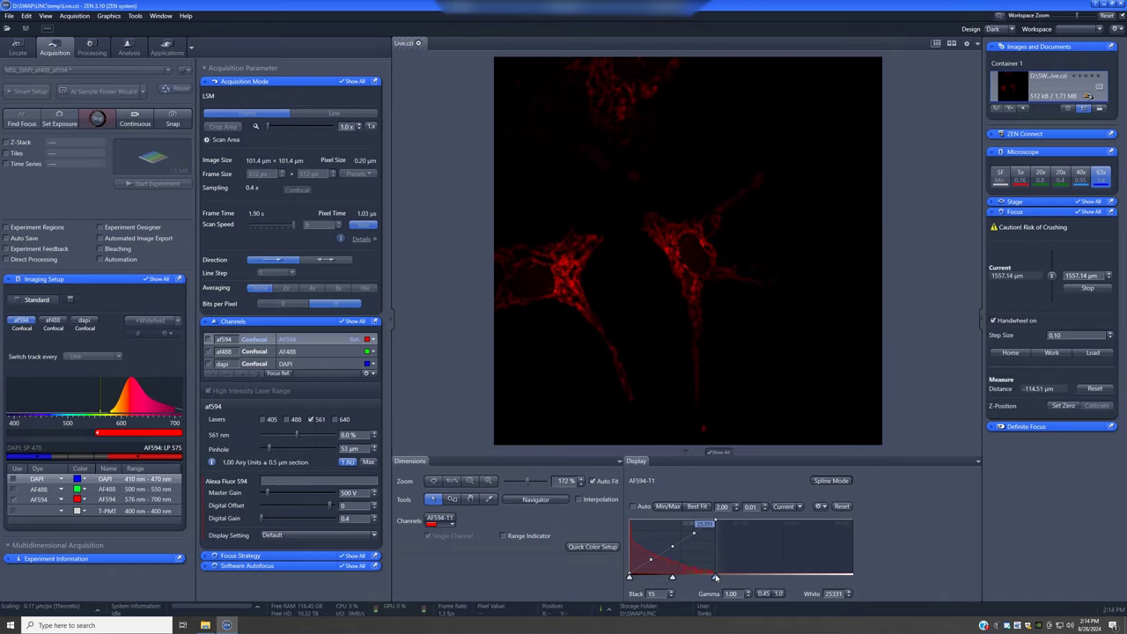
pyautogui.click(545, 538)
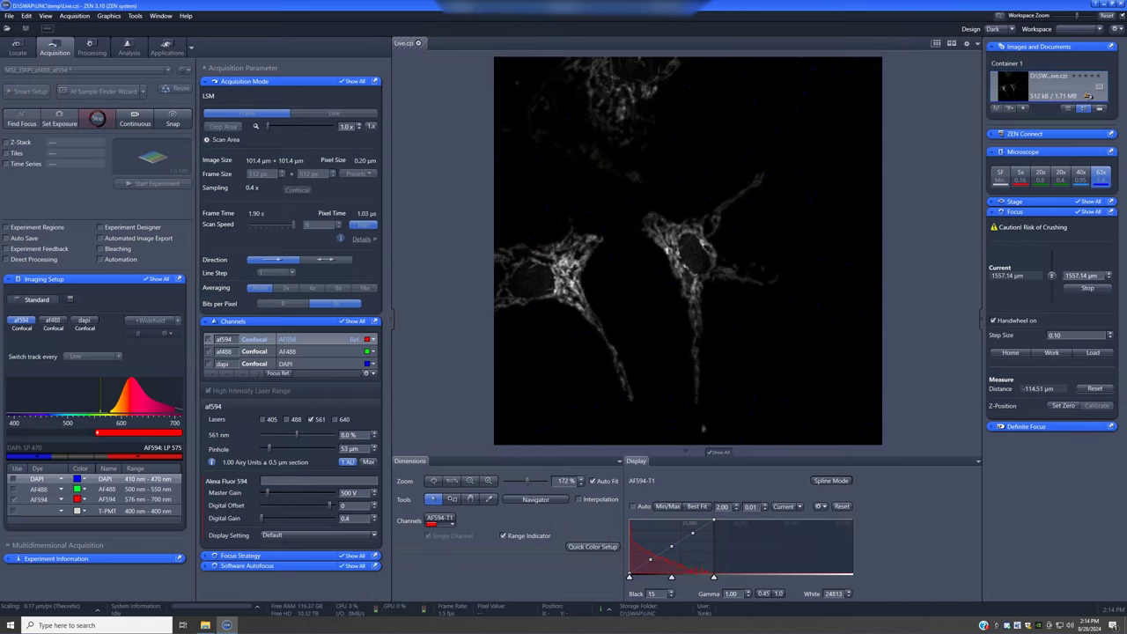
pyautogui.click(97, 120)
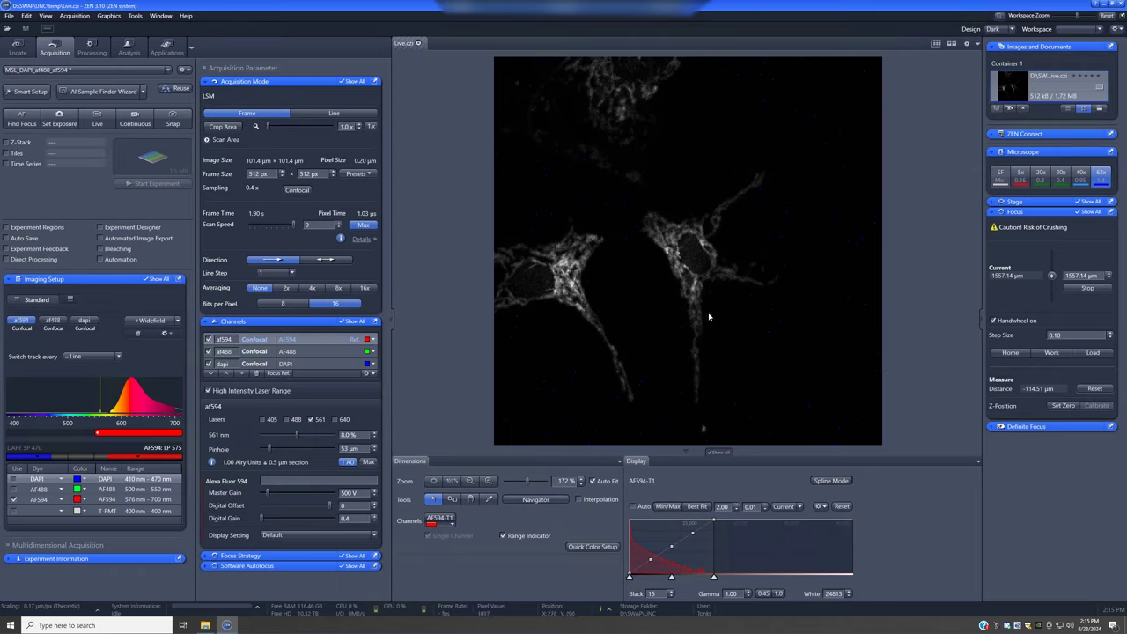
# Step: Confirm the af594 digital gain of 1.0 and start the live scan
pyautogui.click(336, 518)
pyautogui.press('Return')
pyautogui.click(97, 118)
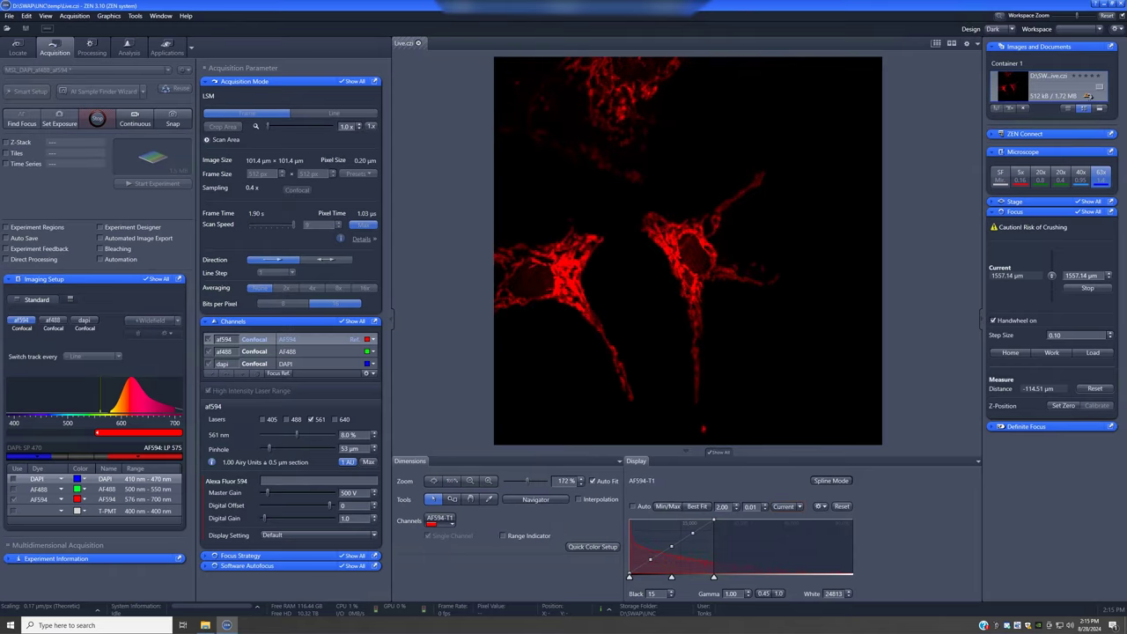
# Step: Lower the digital gain to 0.5, readjust the white point, and show the range-indicator image
pyautogui.moveTo(712, 521); pyautogui.dragTo(804, 521)
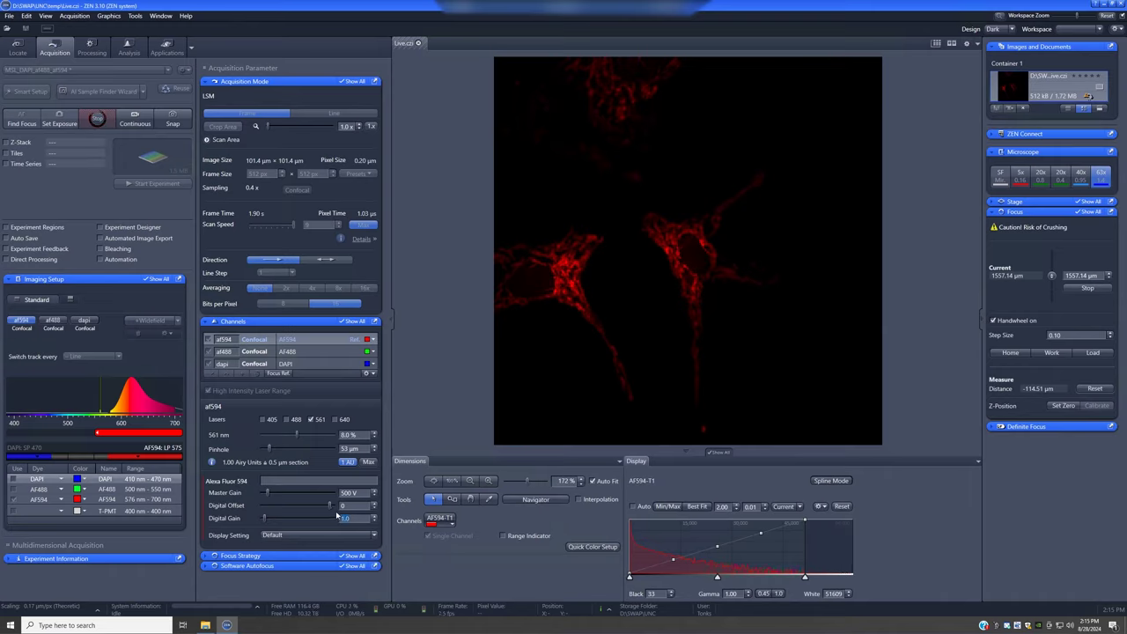
pyautogui.press('Return')
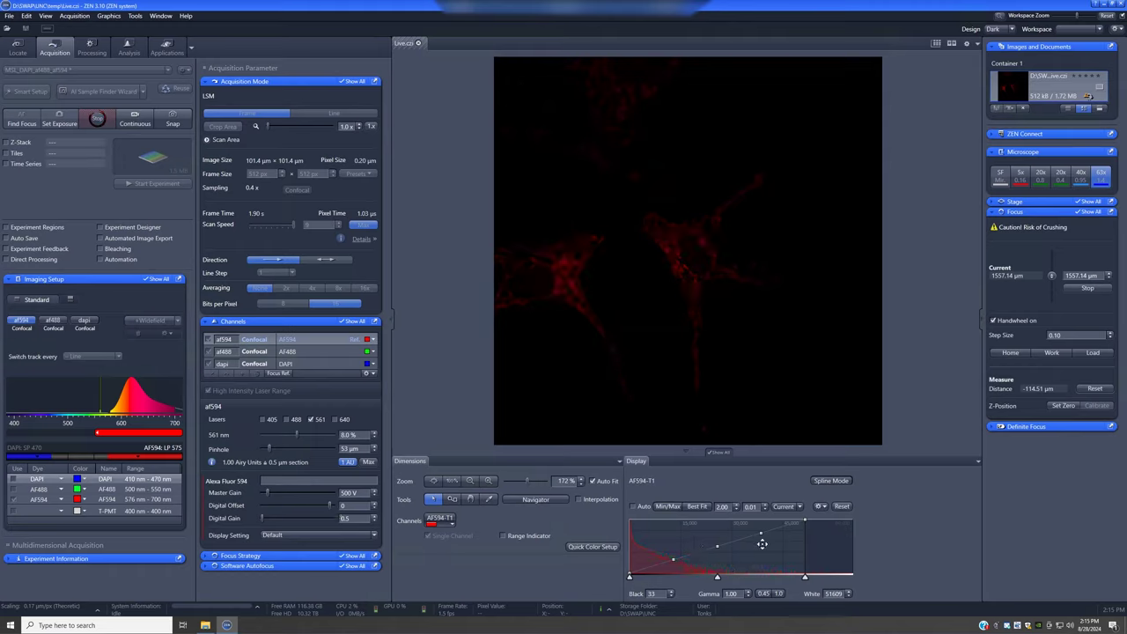
pyautogui.moveTo(806, 522); pyautogui.dragTo(731, 523)
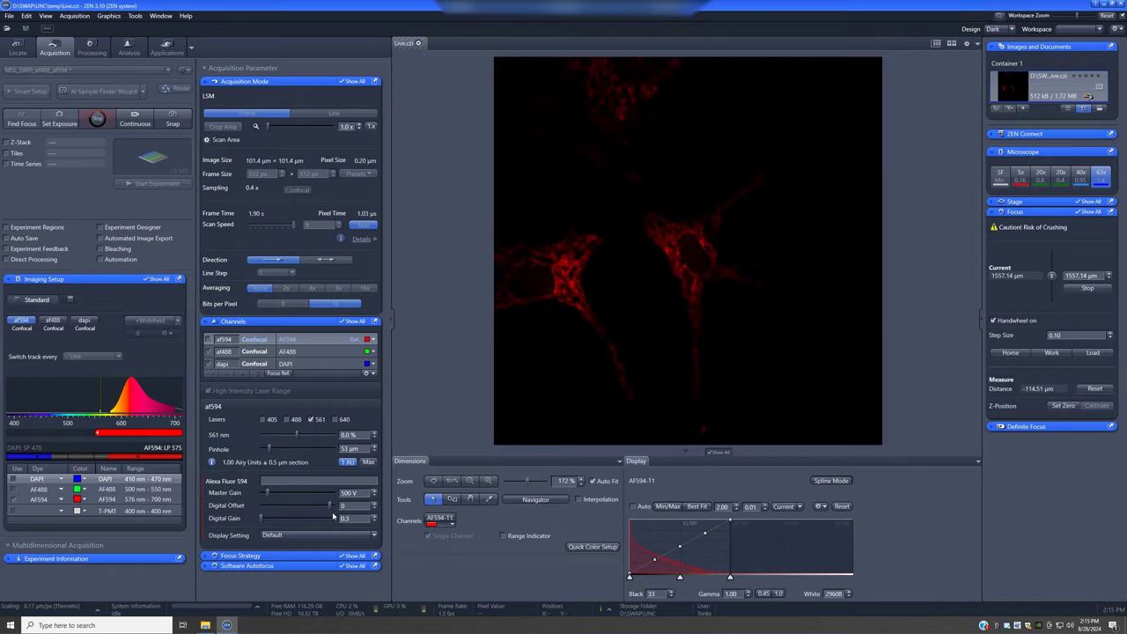
pyautogui.moveTo(730, 540); pyautogui.dragTo(676, 540)
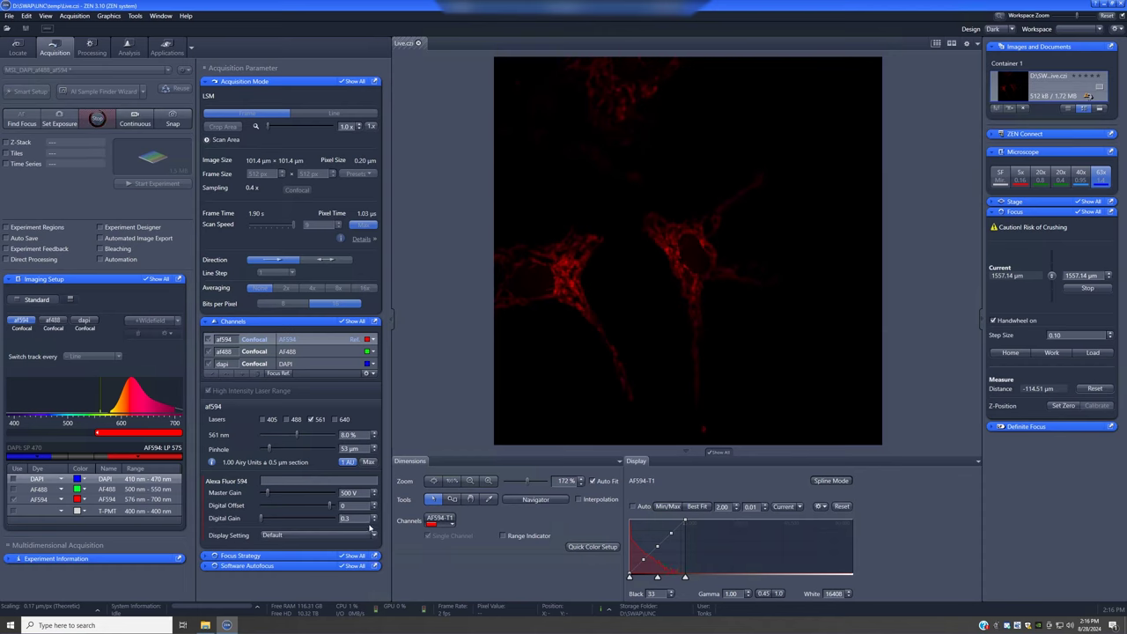
pyautogui.click(502, 535)
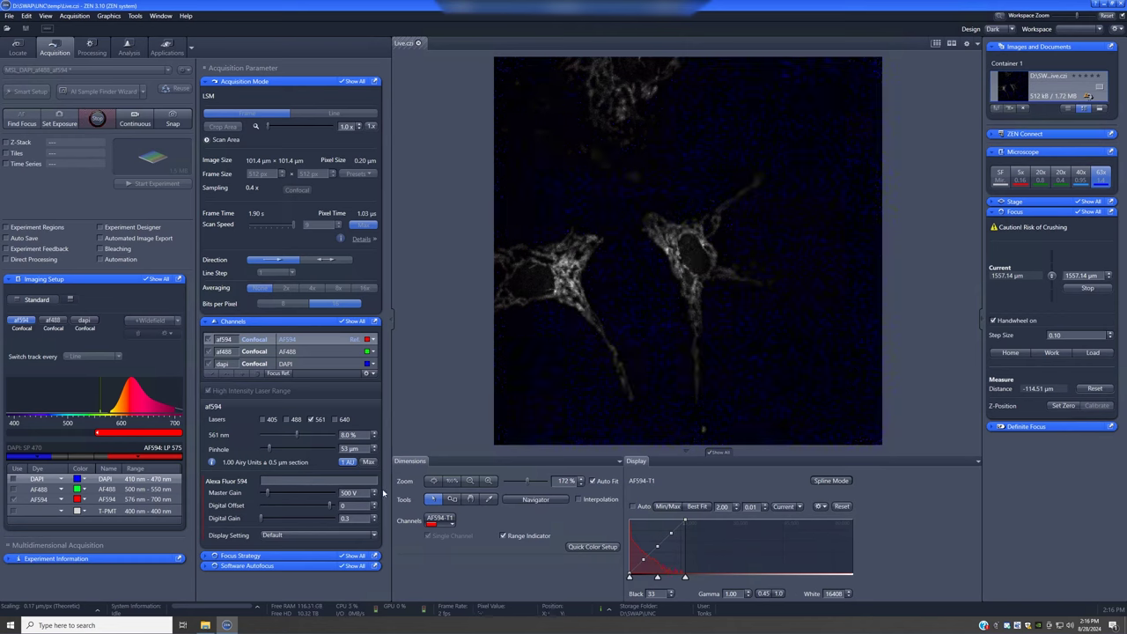
# Step: Add a digital offset of 10, set the 561 nm laser to 4.0 %, and best-fit to 91–5941
pyautogui.click(324, 504)
pyautogui.write('4')
pyautogui.press('Return')
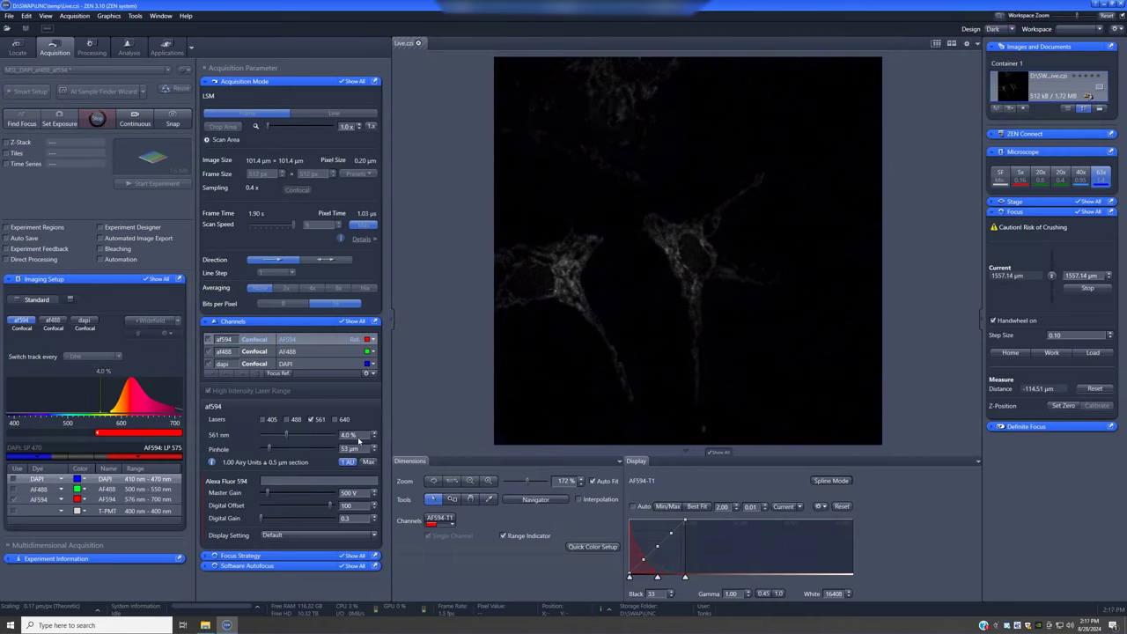
pyautogui.click(697, 506)
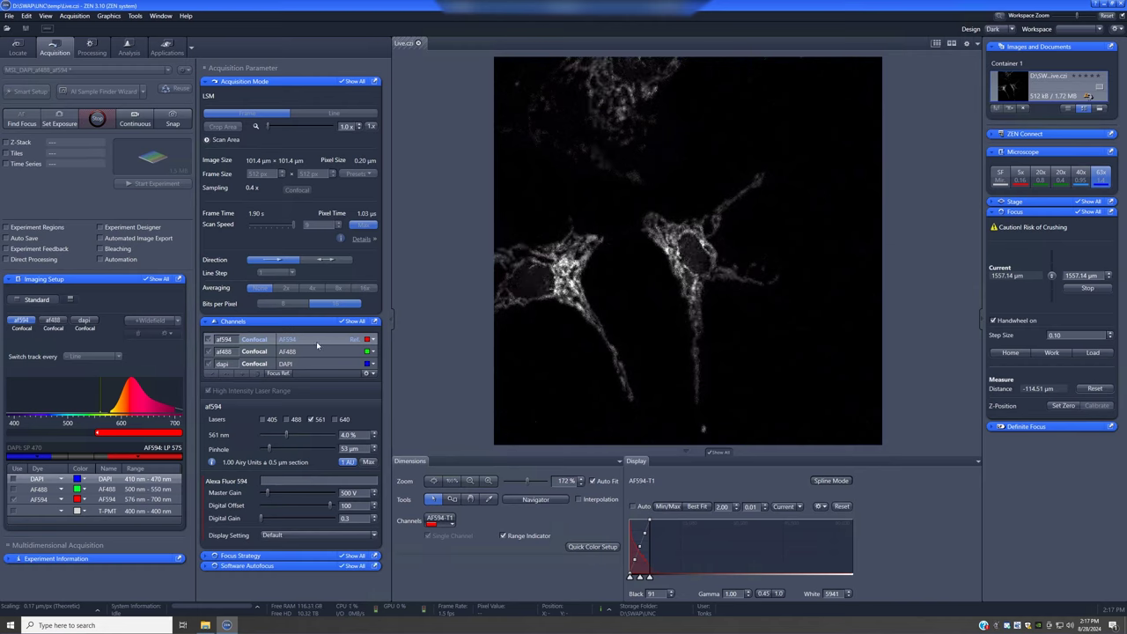
# Step: Stop scanning, turn off High Intensity Laser Range, and start a live AF488 scan
pyautogui.click(98, 121)
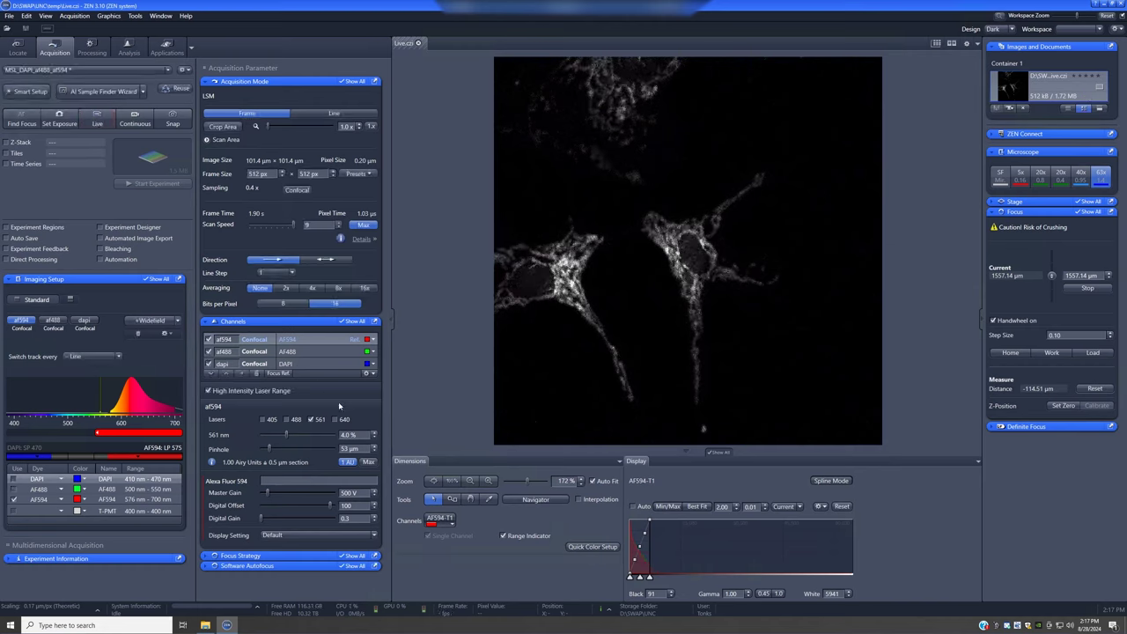
pyautogui.click(227, 391)
pyautogui.click(308, 352)
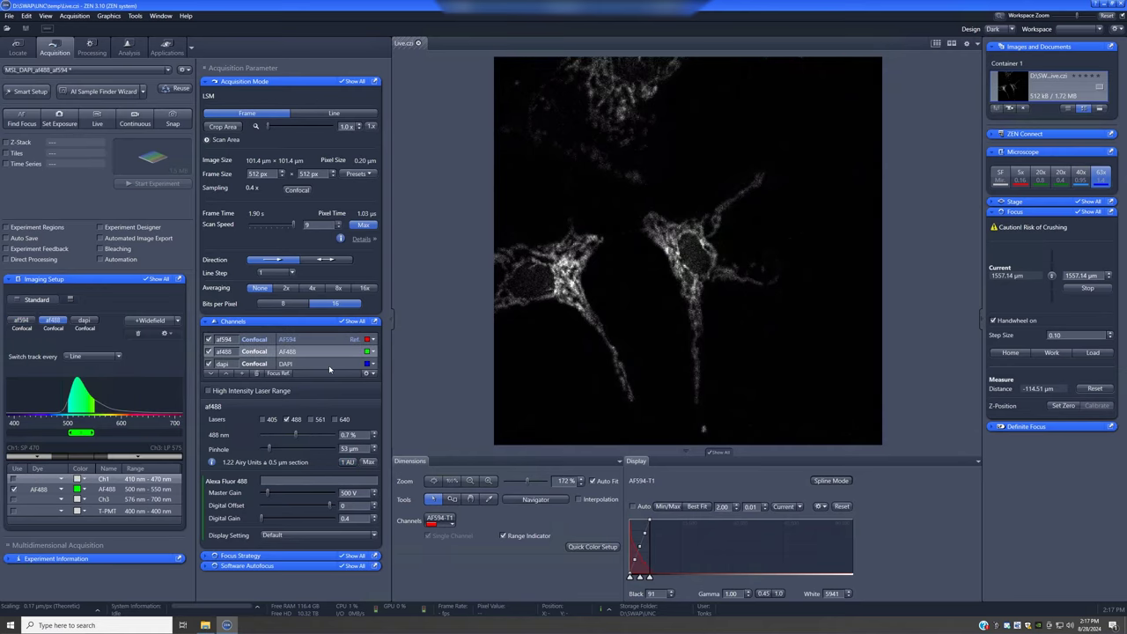
pyautogui.click(98, 121)
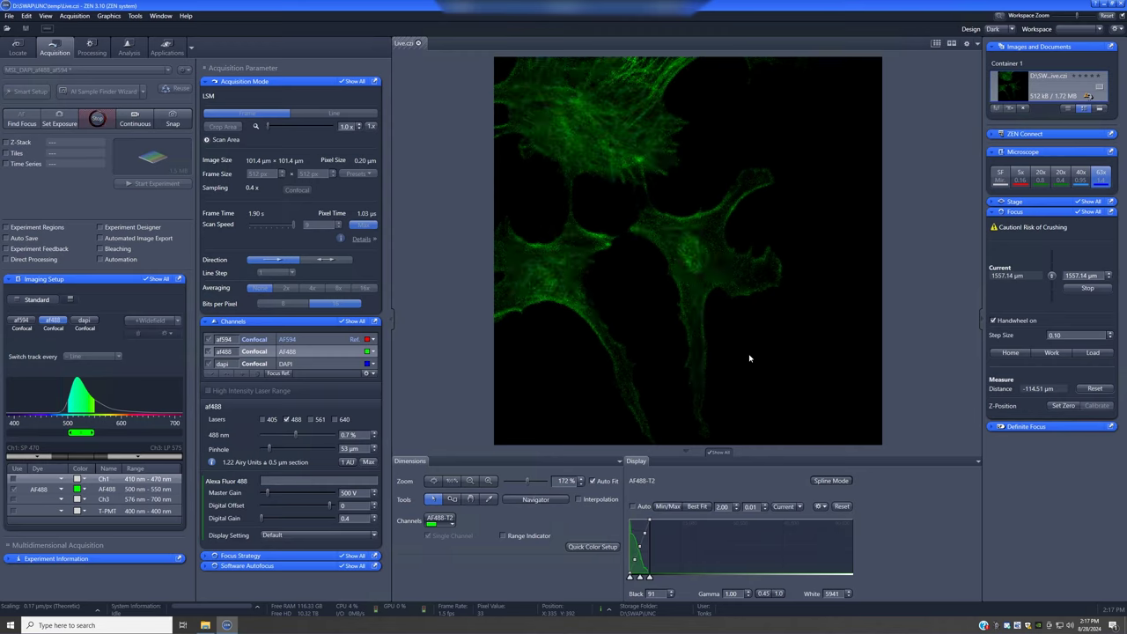
# Step: Refocus slightly to 1556.54 µm and best-fit the green display range to 16–17891
pyautogui.moveTo(750, 358)
pyautogui.scroll(-1, 750, 357)
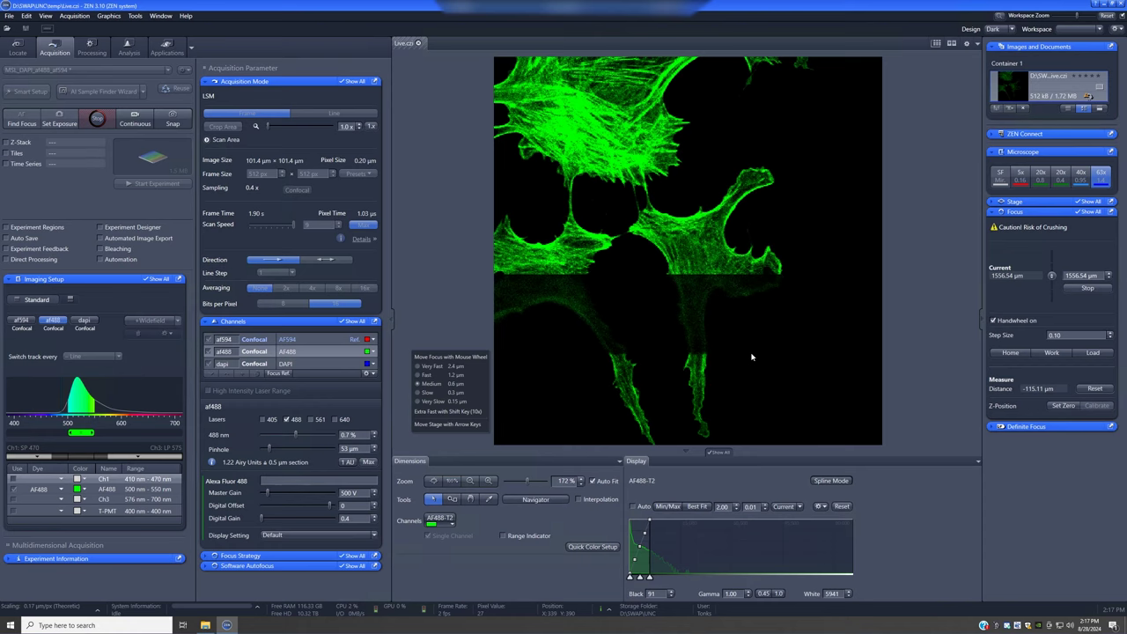
pyautogui.click(700, 507)
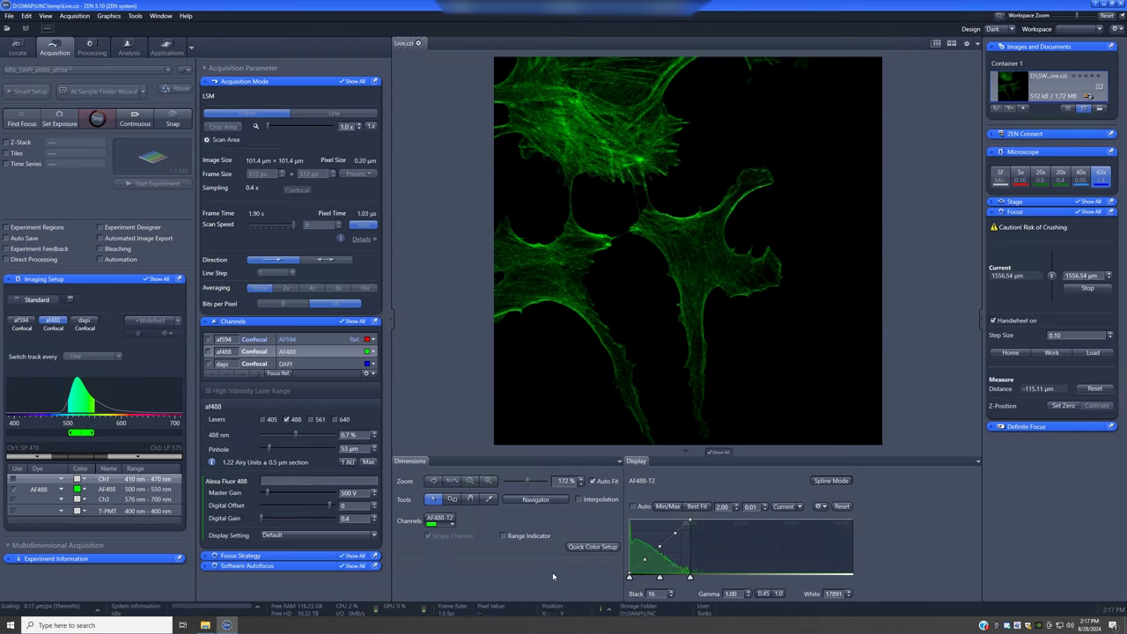
# Step: Enable Range Indicator, set 488 nm to 1.4 %, raise white point to 35103, digital gain 0.3
pyautogui.click(504, 535)
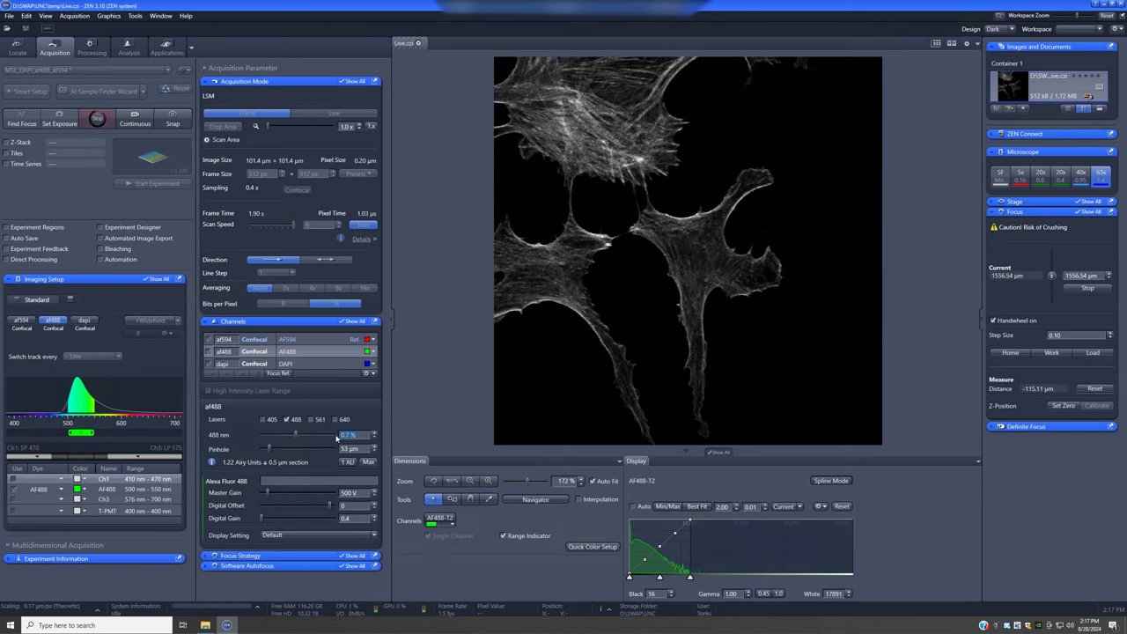
pyautogui.write('.4')
pyautogui.press('Return')
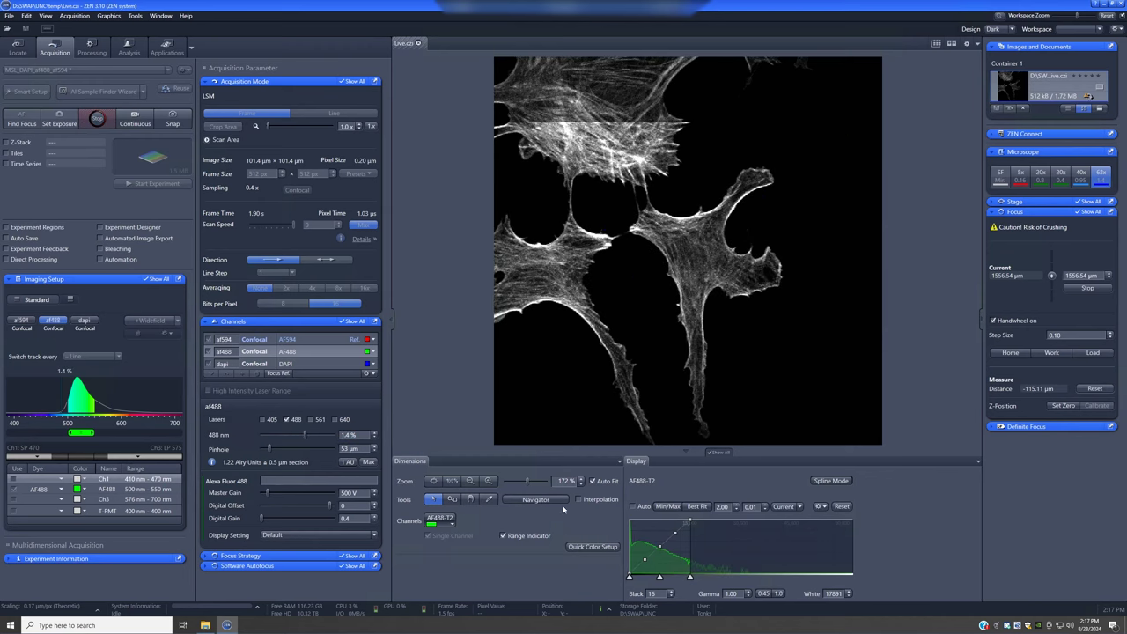
pyautogui.moveTo(690, 520); pyautogui.dragTo(748, 523)
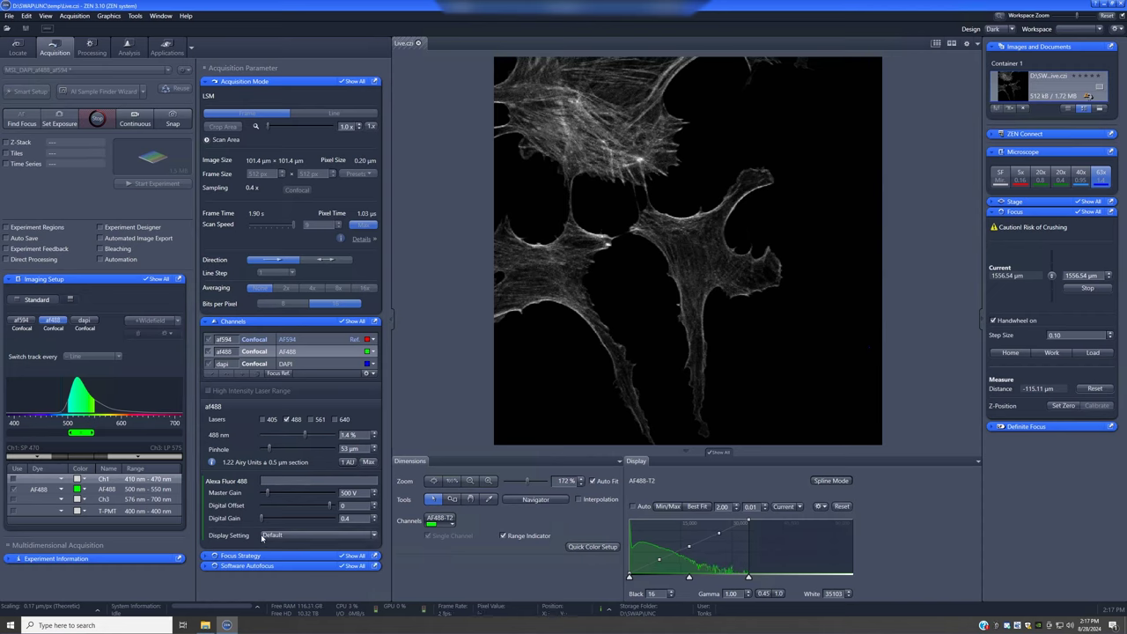
pyautogui.moveTo(261, 520); pyautogui.dragTo(257, 519)
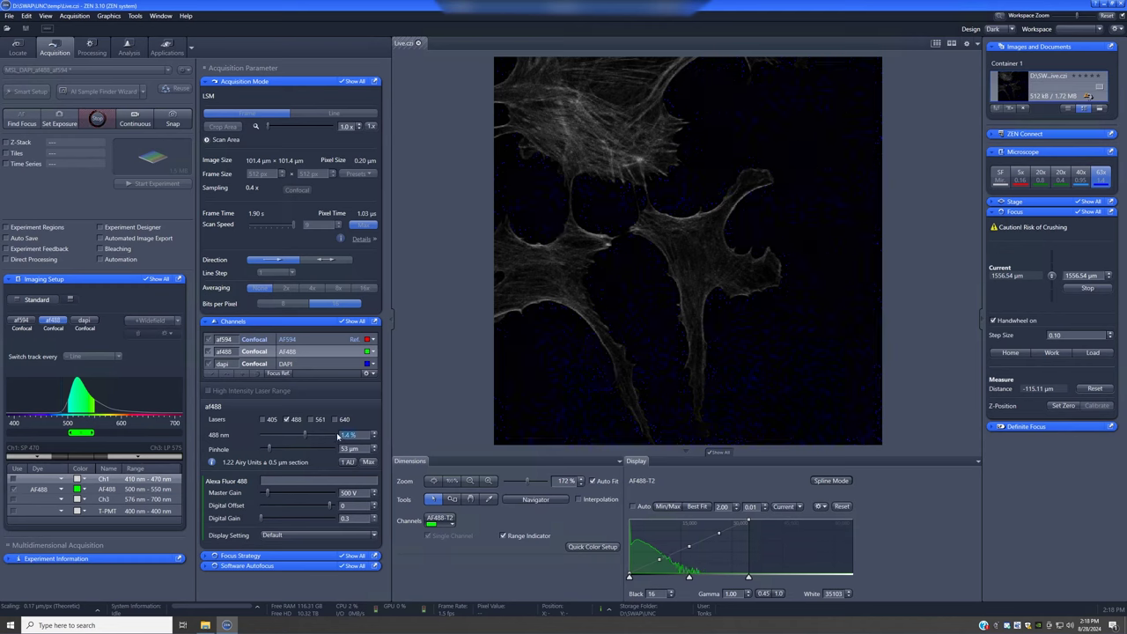
# Step: Increase the 488 nm laser power to 2.8 % and adjust the focus
pyautogui.click(339, 438)
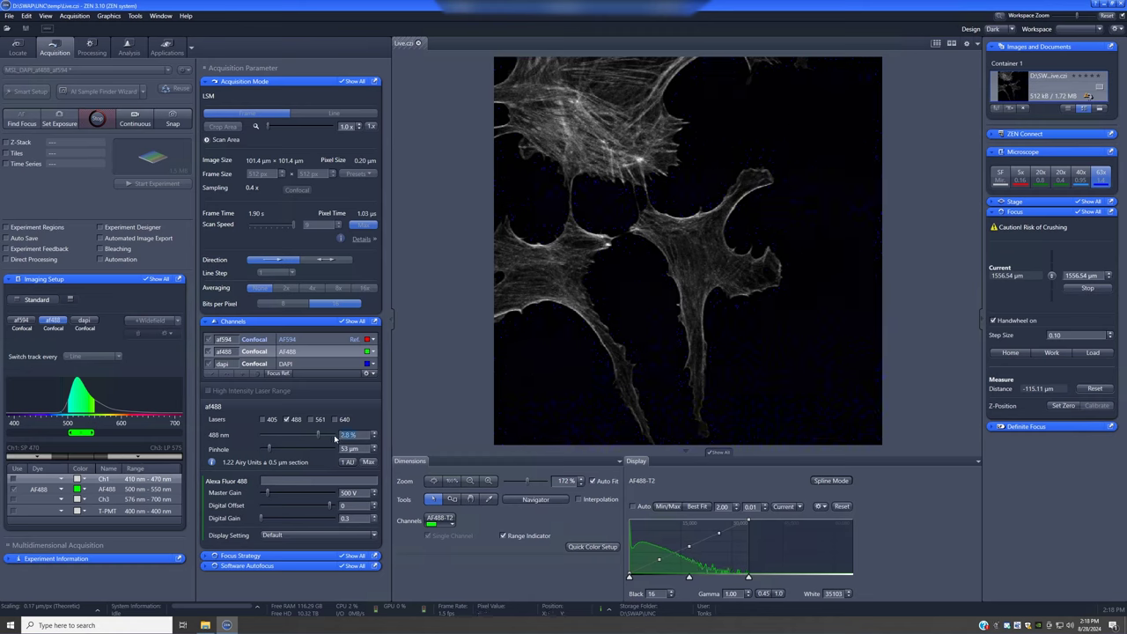
pyautogui.scroll(-5, 344, 433)
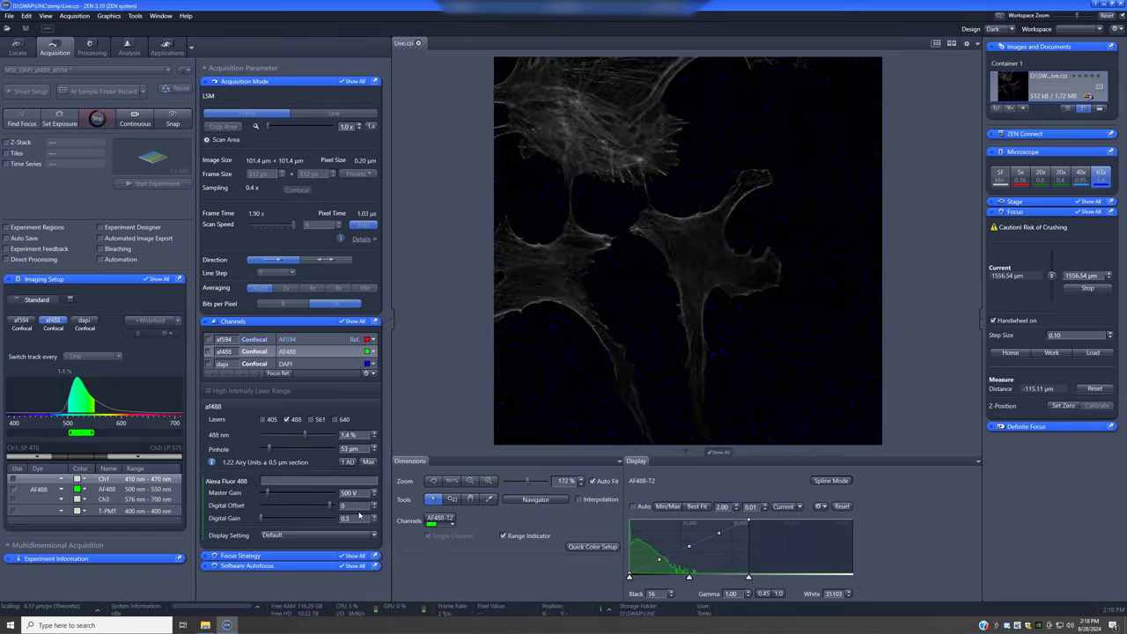
pyautogui.scroll(-1, 359, 515)
# Step: Give the DAPI track 0.3 digital gain and 1.4 % 405 nm power, then stop scanning
pyautogui.click(299, 364)
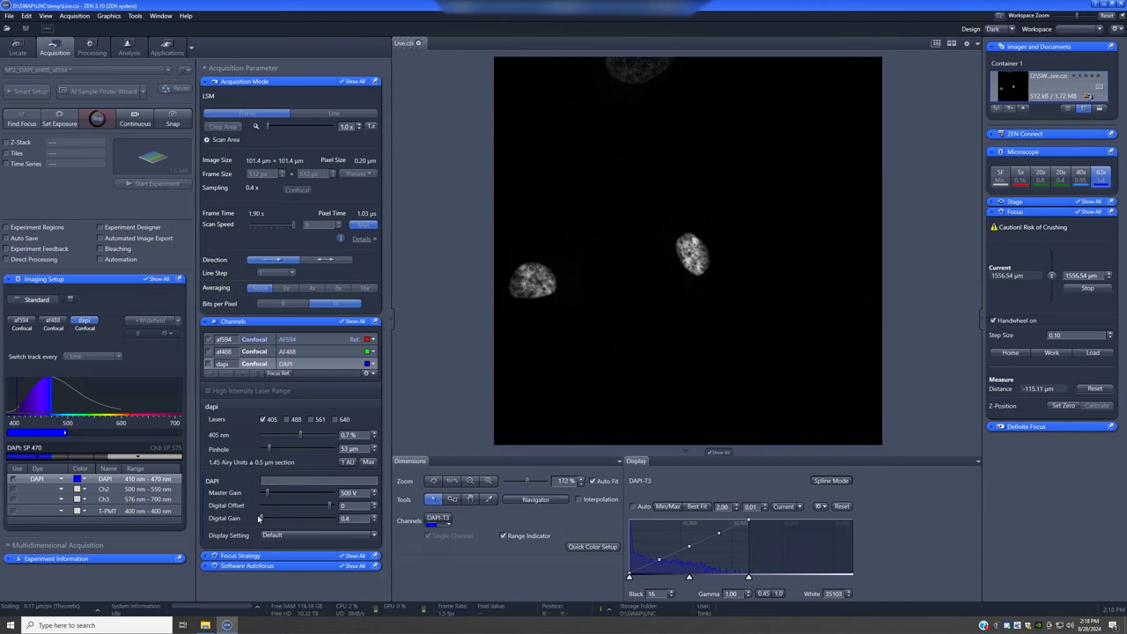
pyautogui.moveTo(268, 518); pyautogui.dragTo(256, 520)
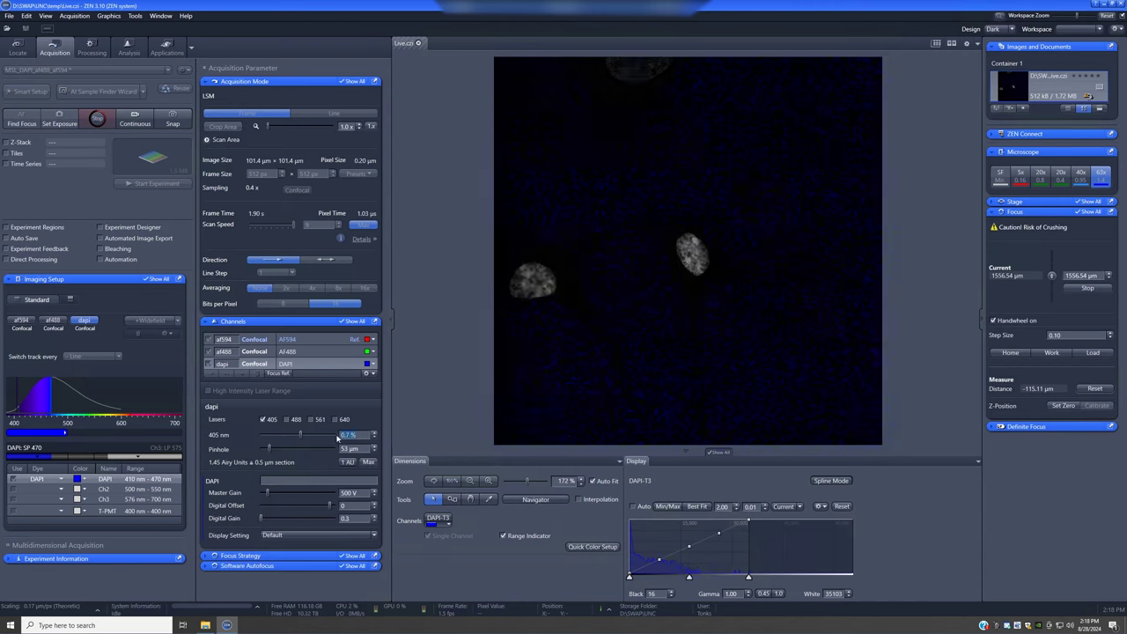
pyautogui.write('1.4')
pyautogui.press('Return')
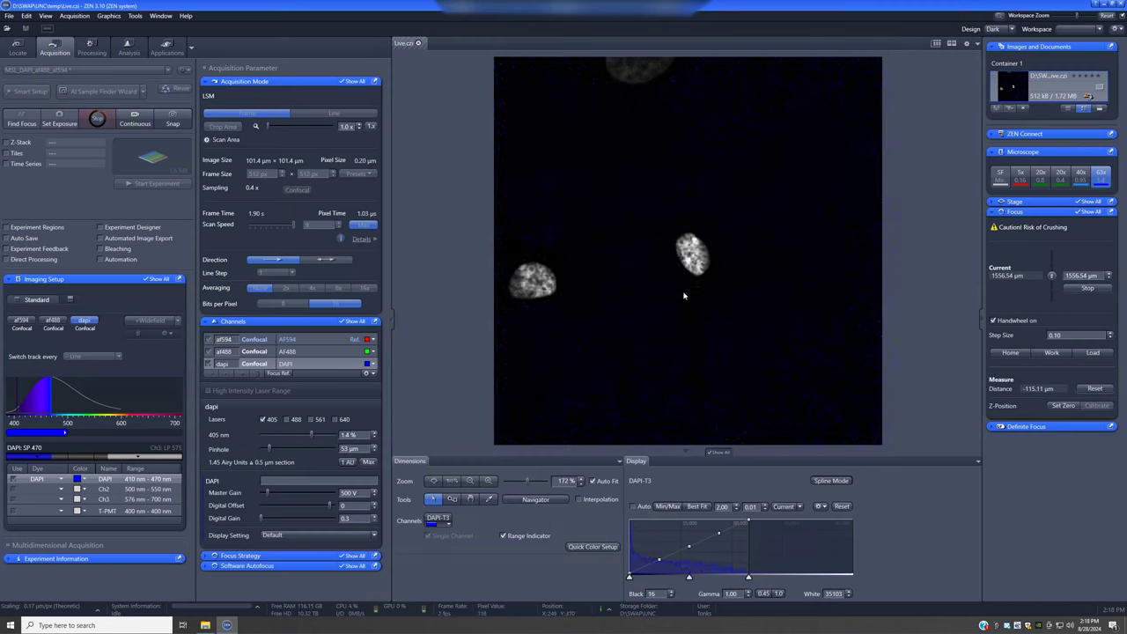
pyautogui.click(96, 118)
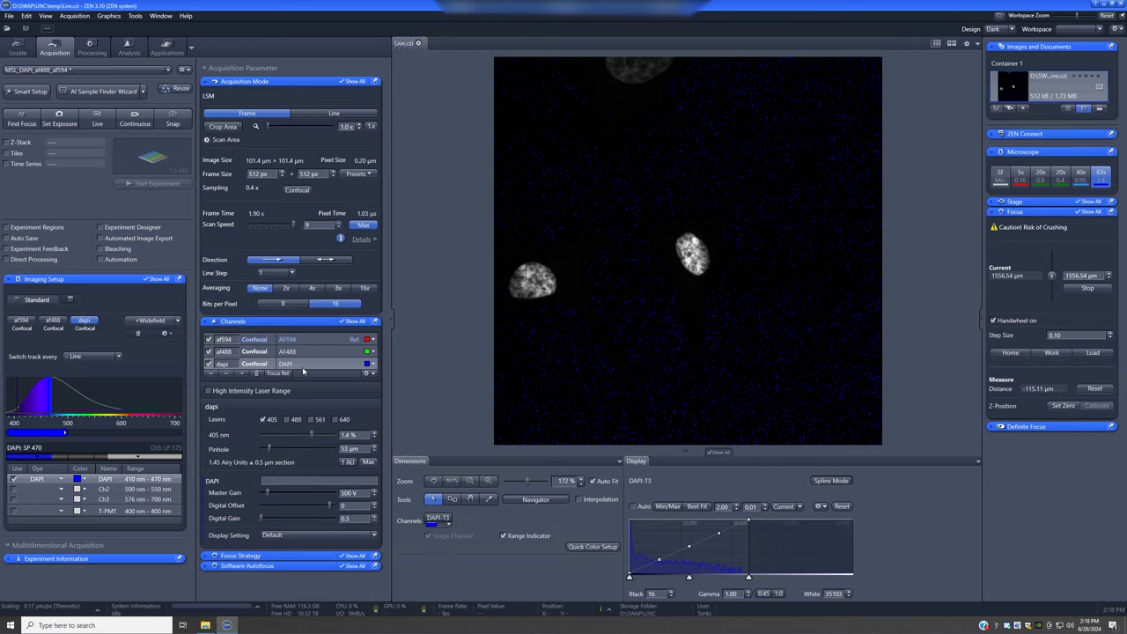
# Step: Snap a three-channel image, Snap-561.czi, and best-fit its display to 19–34726
pyautogui.press('F2')
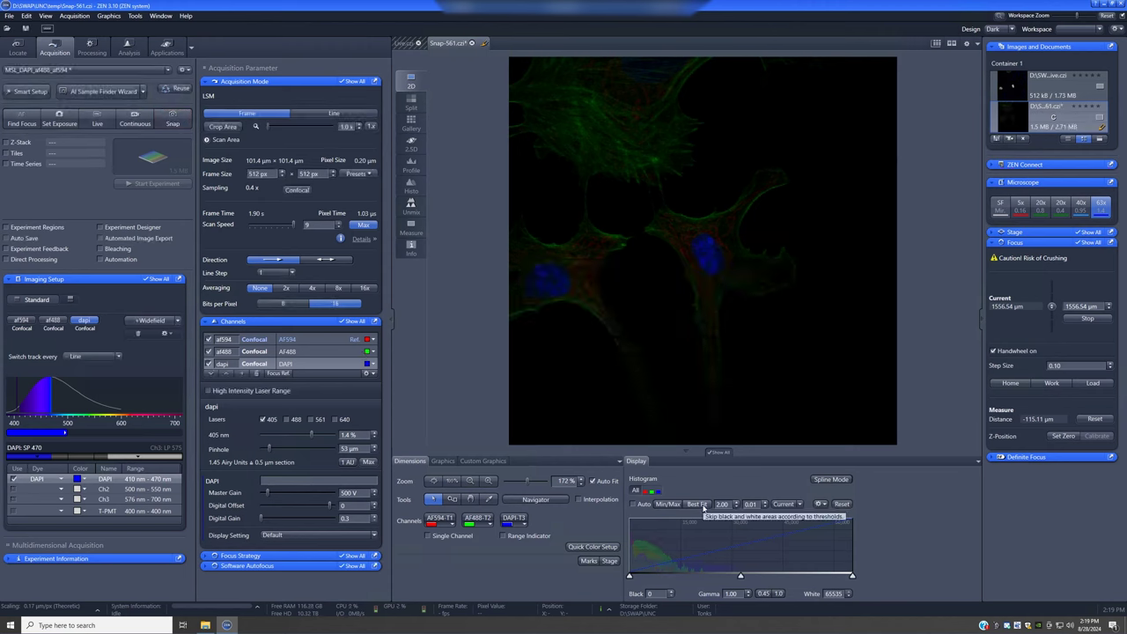
pyautogui.click(701, 506)
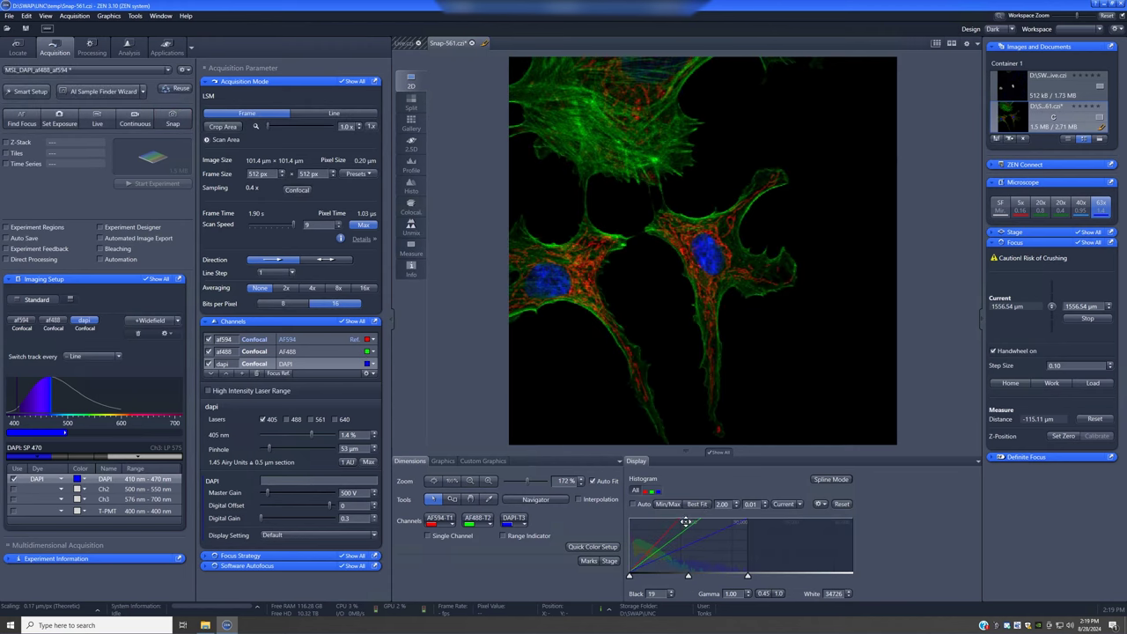